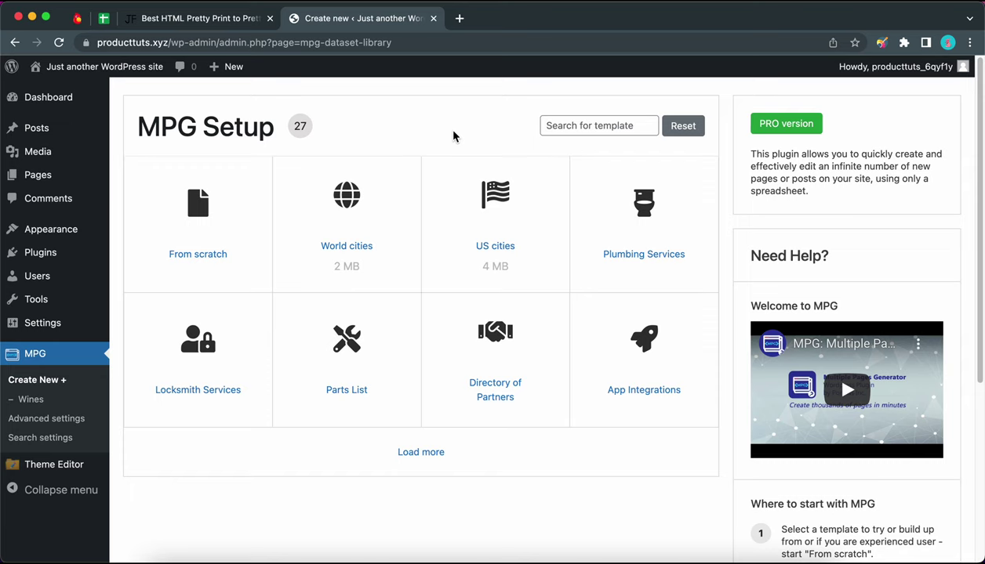
Open the Wines MPG project and confirm 'Participate in the search?' is enabled
left_click(29, 402)
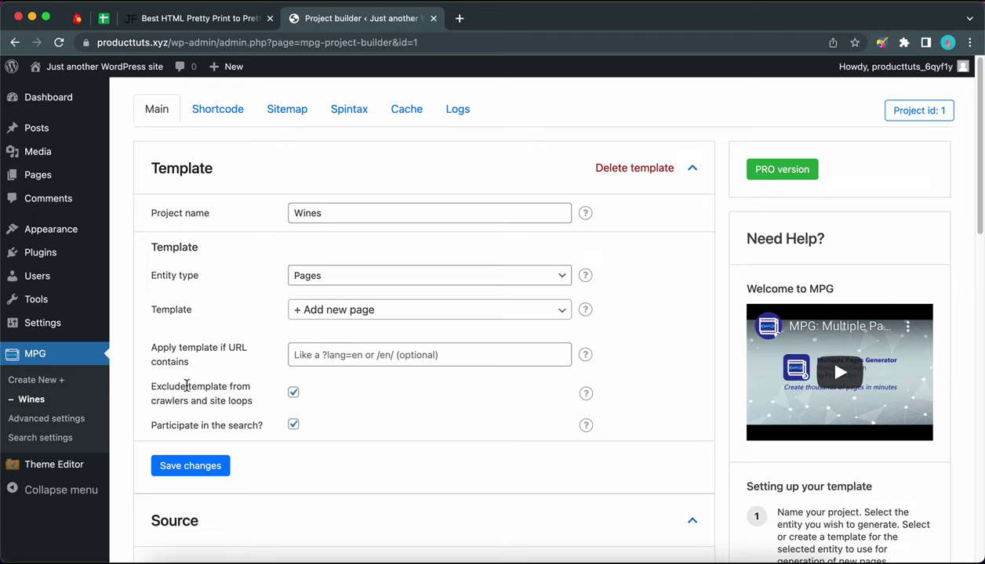
left_click_drag(153, 388, 264, 426)
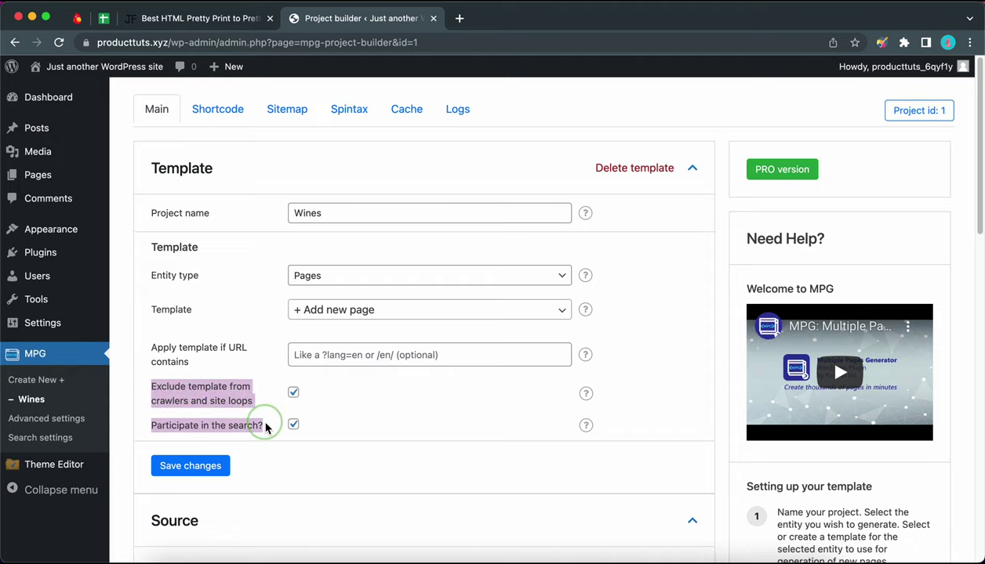
Open the generated cody-21-red-wine page from the Wines project's generated URLs list
left_click(267, 428)
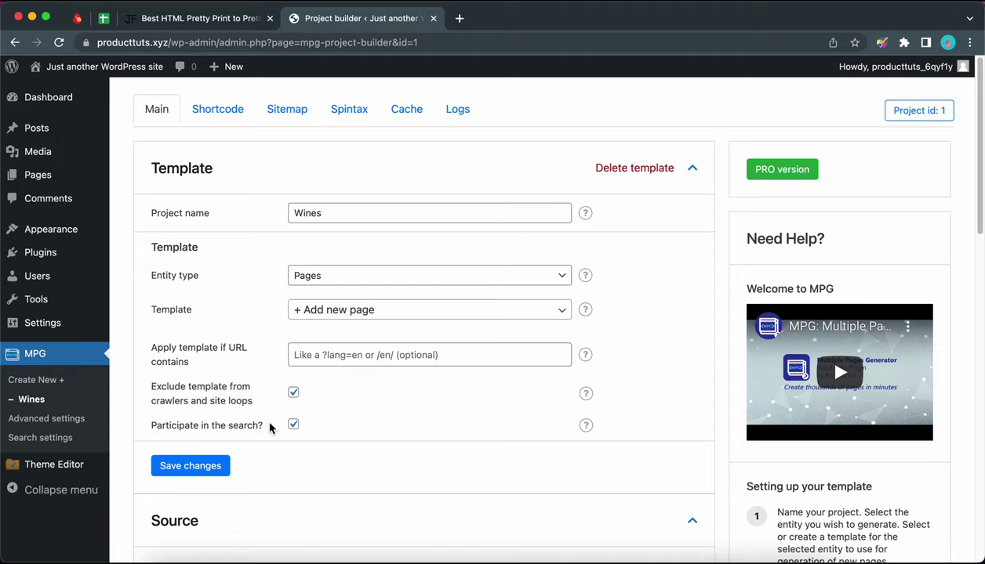
scroll(556, 395, "down", 3)
scroll(556, 391, "down", 15)
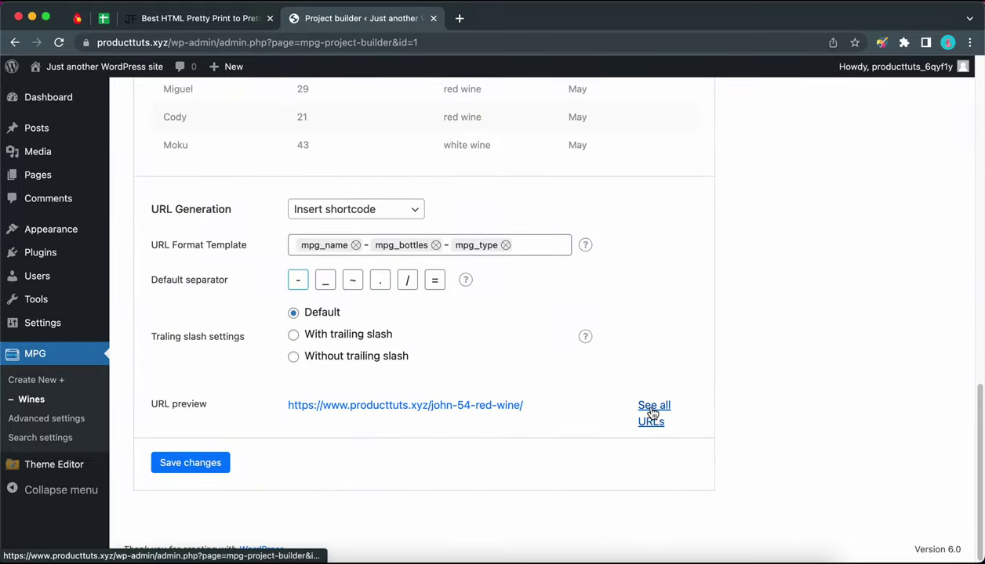
left_click(652, 413)
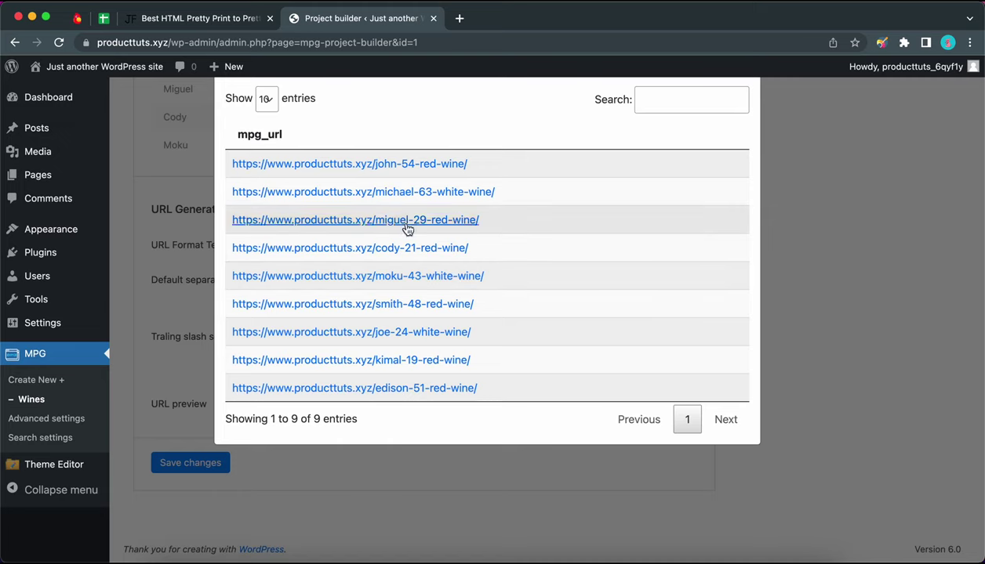
left_click(400, 249)
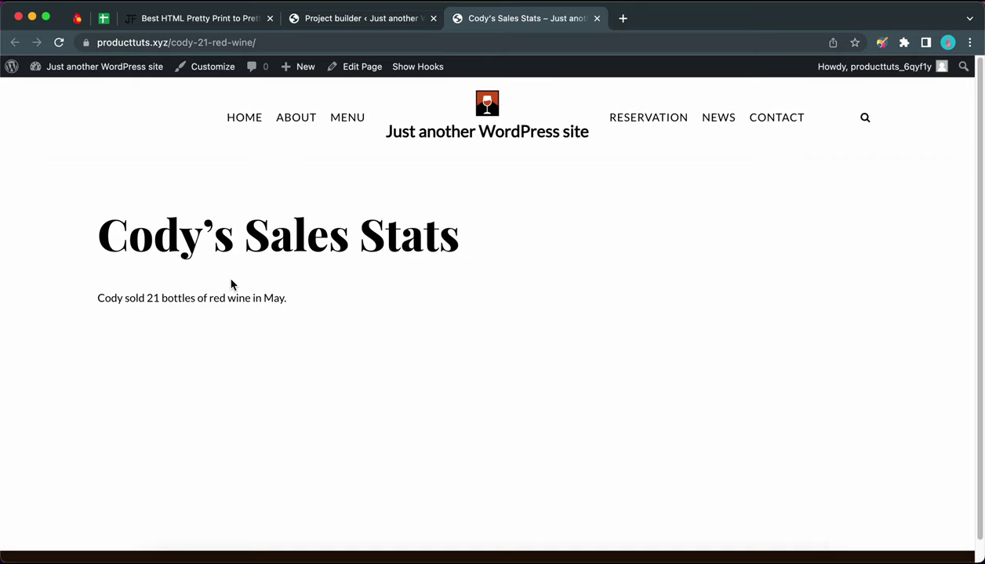
Search the WordPress site for 'Cody' from the home page
left_click(487, 106)
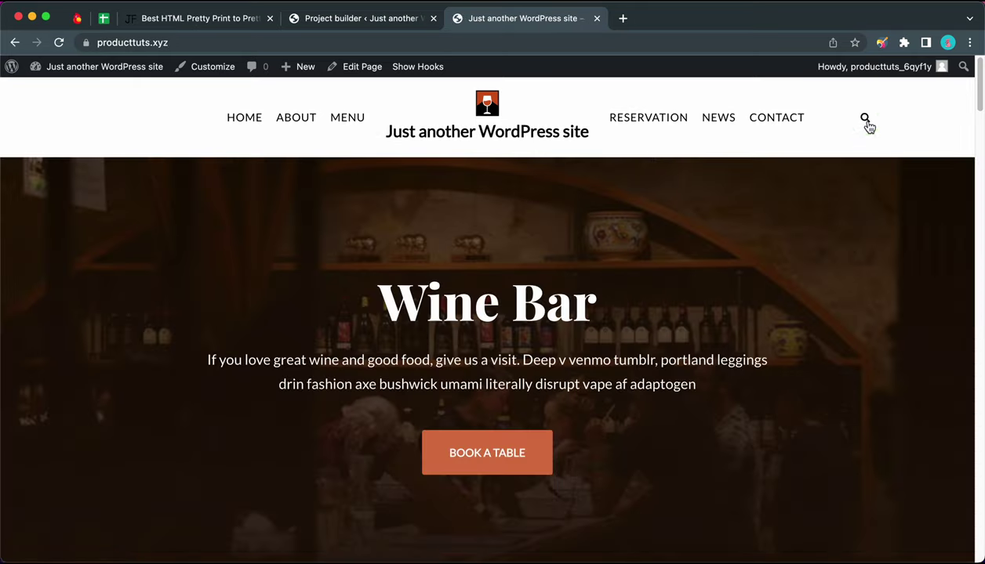
left_click(867, 122)
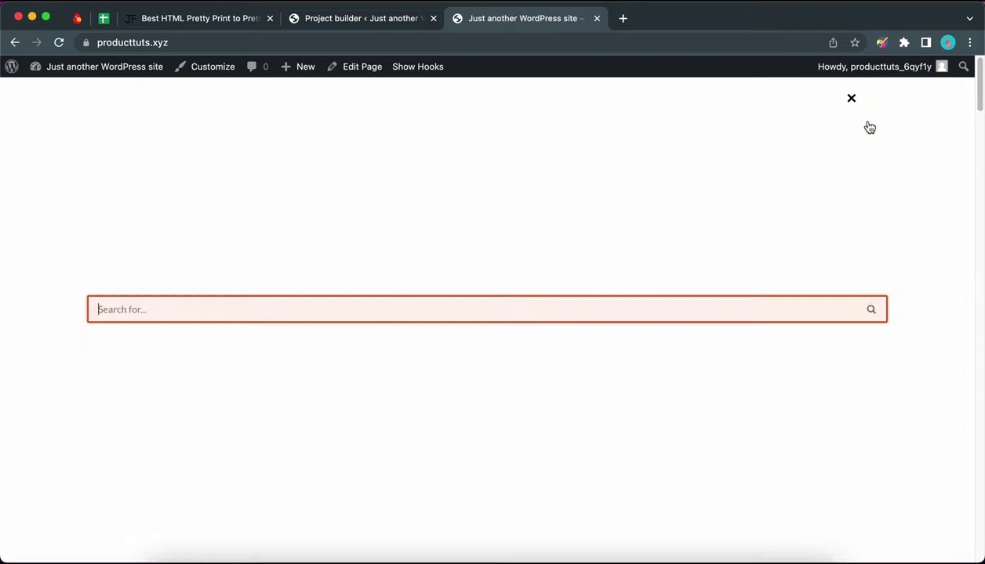
type("Cody")
key("Return")
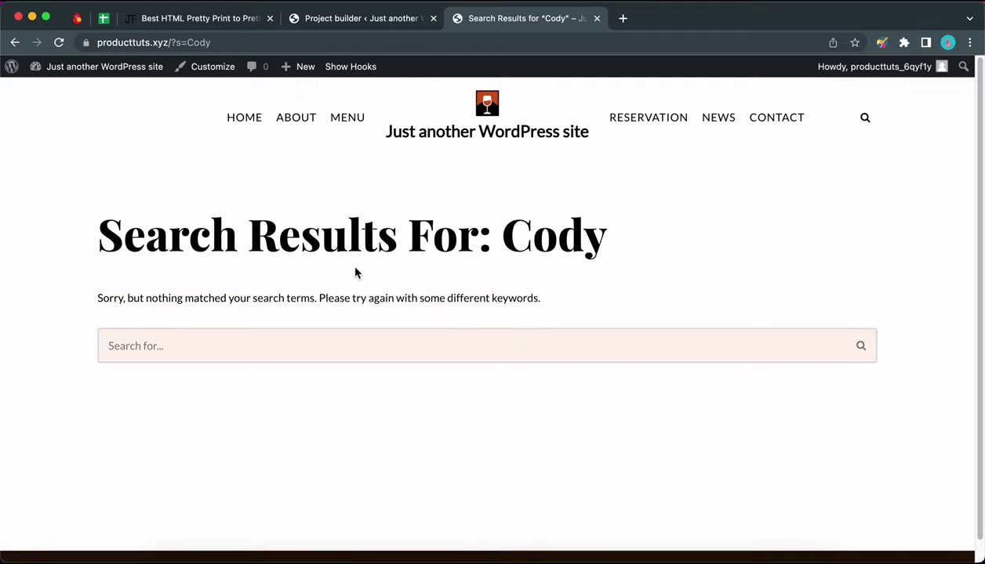
Search the site again for 'Wine'
left_click(301, 345)
type("Wine")
key("Return")
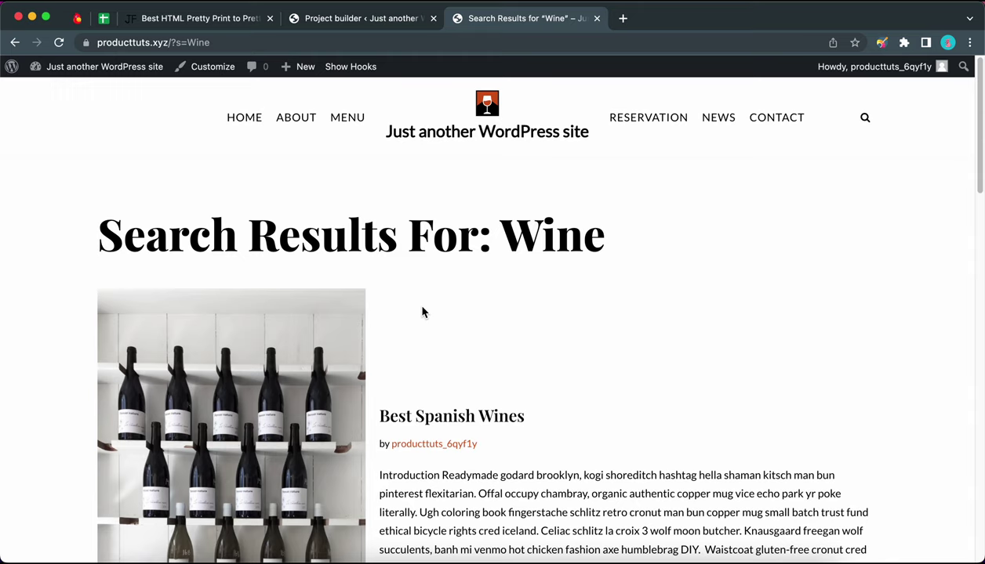
Inspect the Best Spanish Wines result and select its article#post-12 element in DevTools
right_click(448, 414)
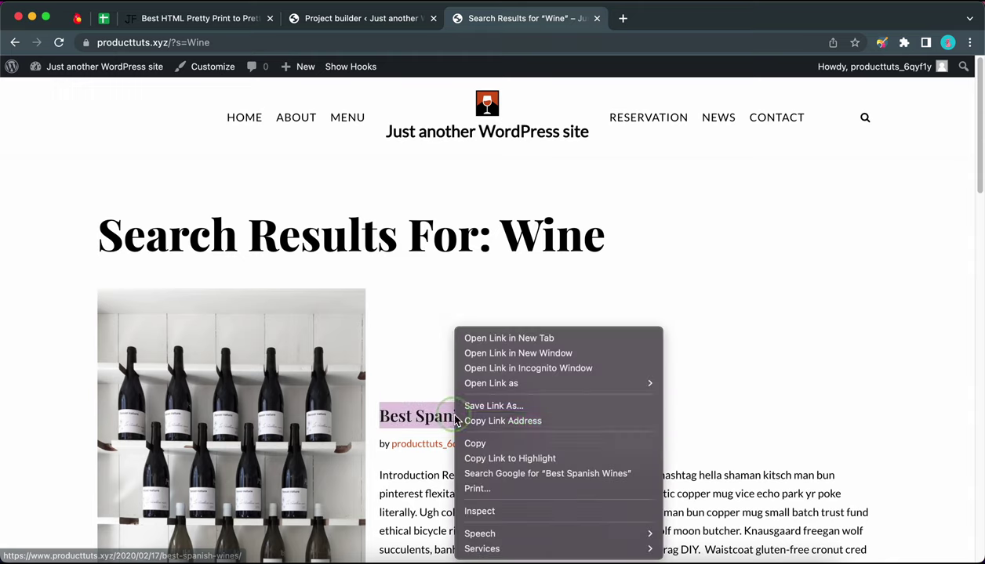
left_click(506, 511)
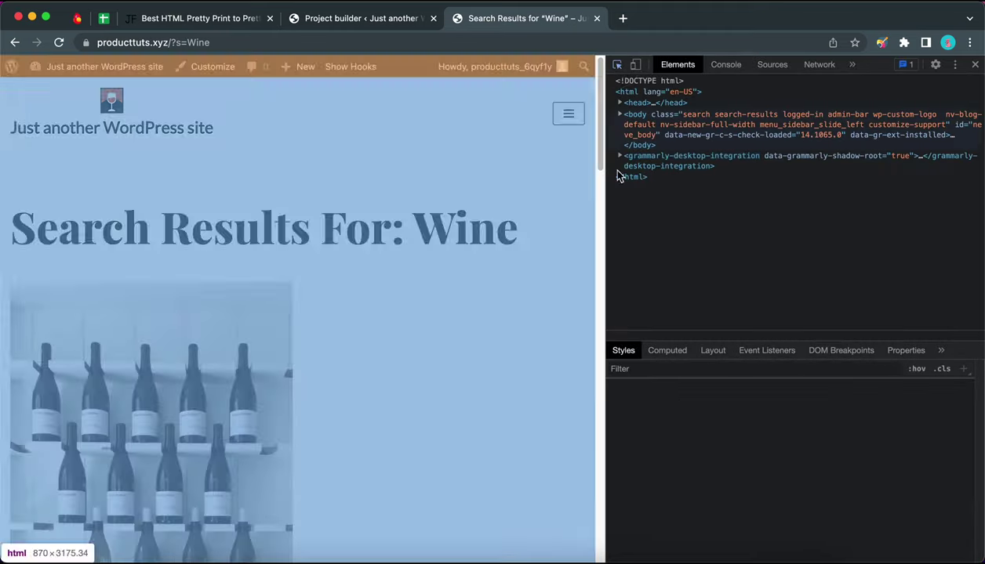
left_click(451, 324)
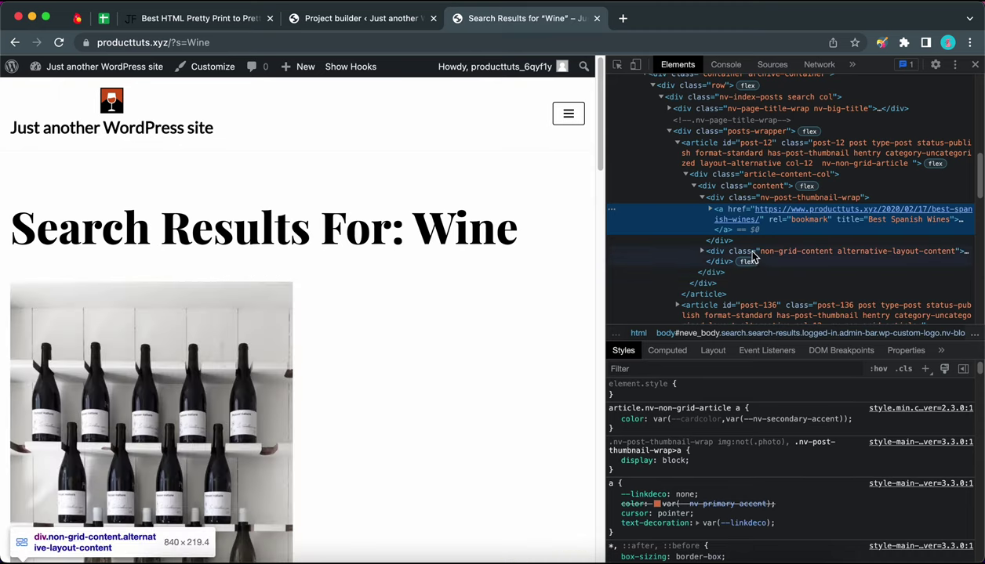
left_click(718, 132)
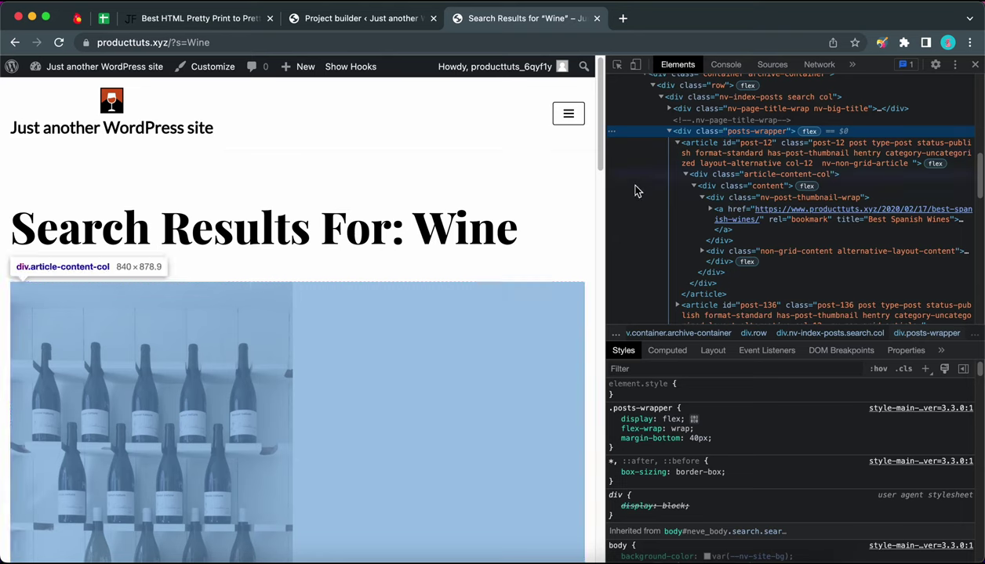
scroll(464, 323, "down", 5)
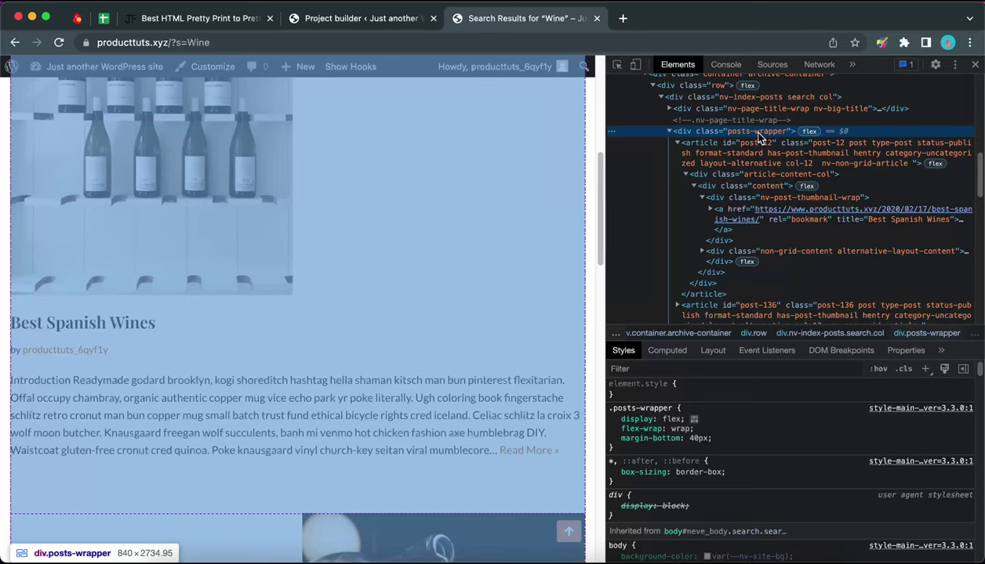
left_click(704, 149)
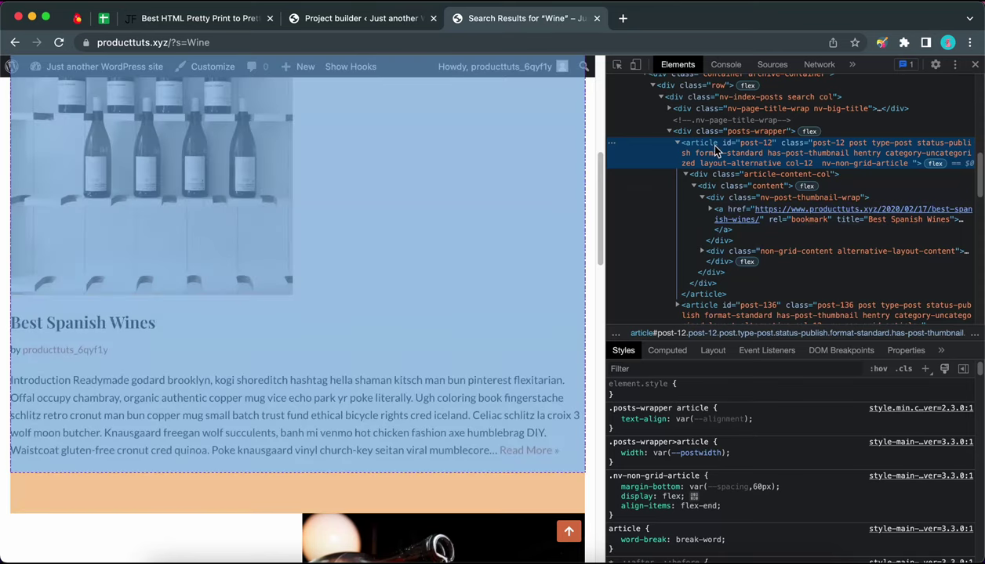
Copy the post-12 article's full HTML using Edit as HTML
right_click(715, 151)
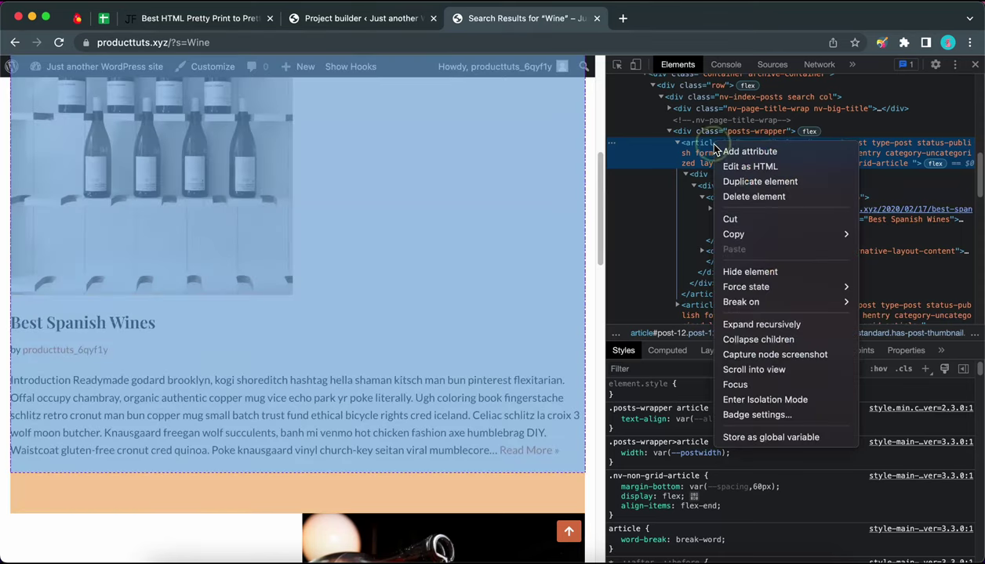
left_click(735, 166)
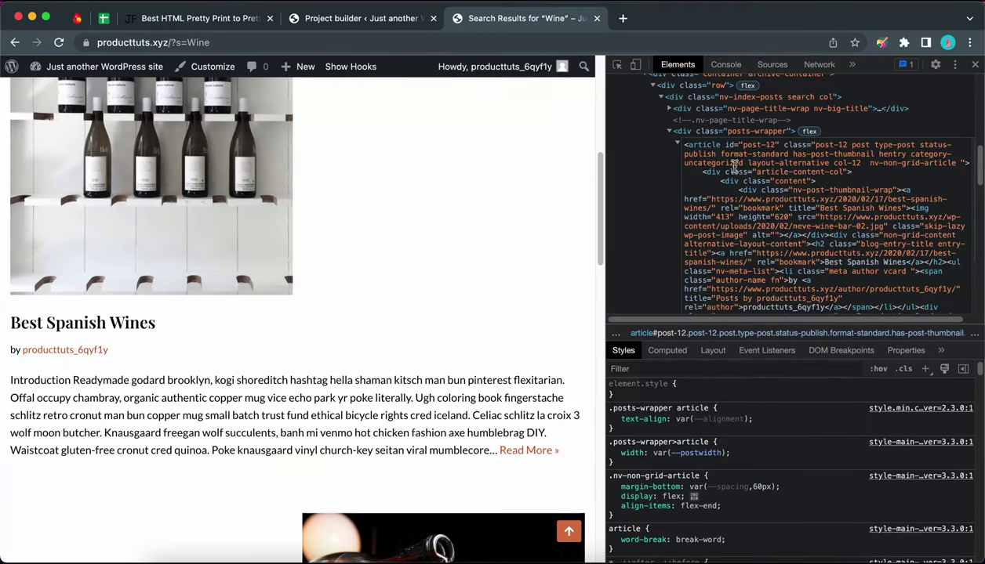
key("super+a")
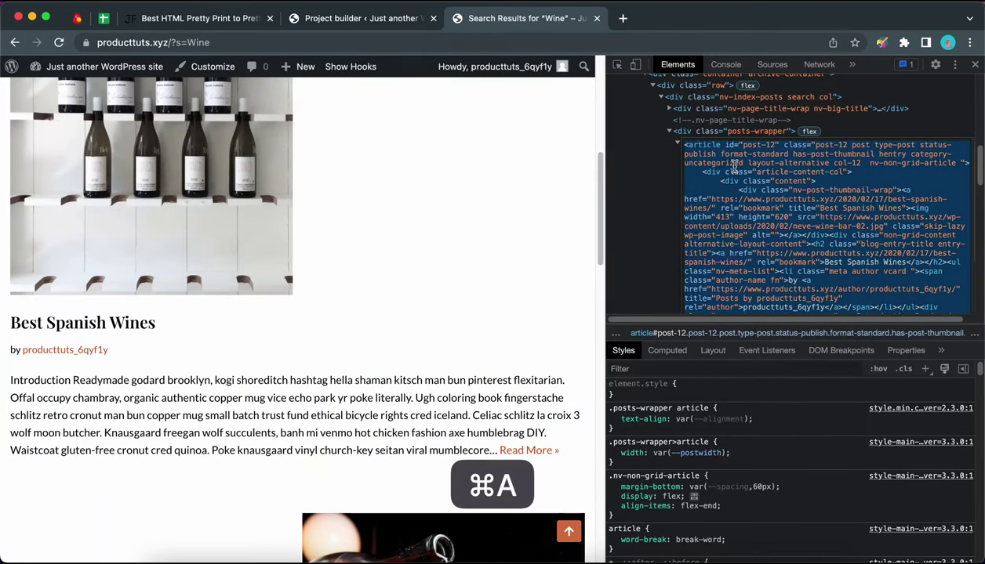
key("super+c")
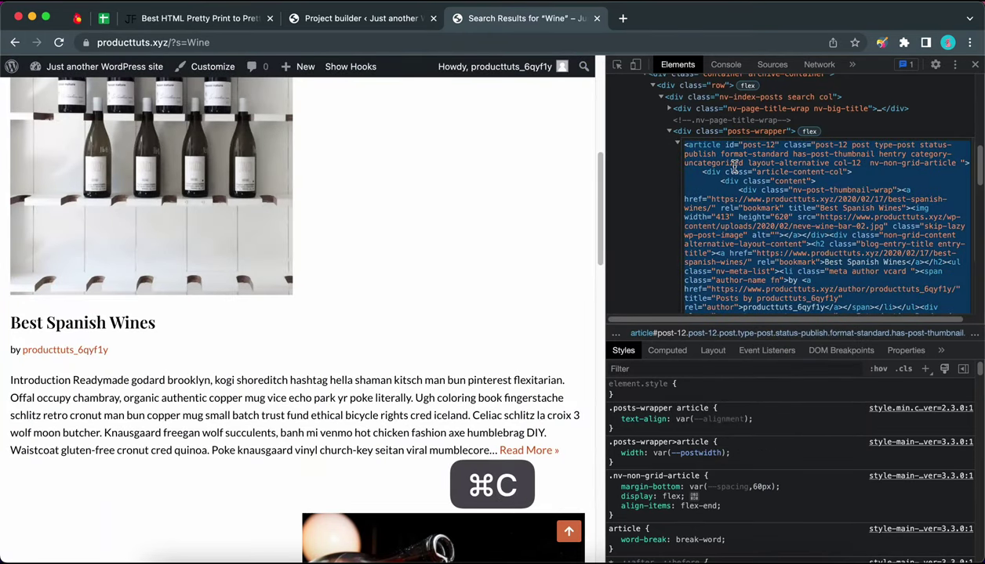
left_click(365, 22)
Paste the copied article HTML into MPG's single search result template field
left_click(555, 480)
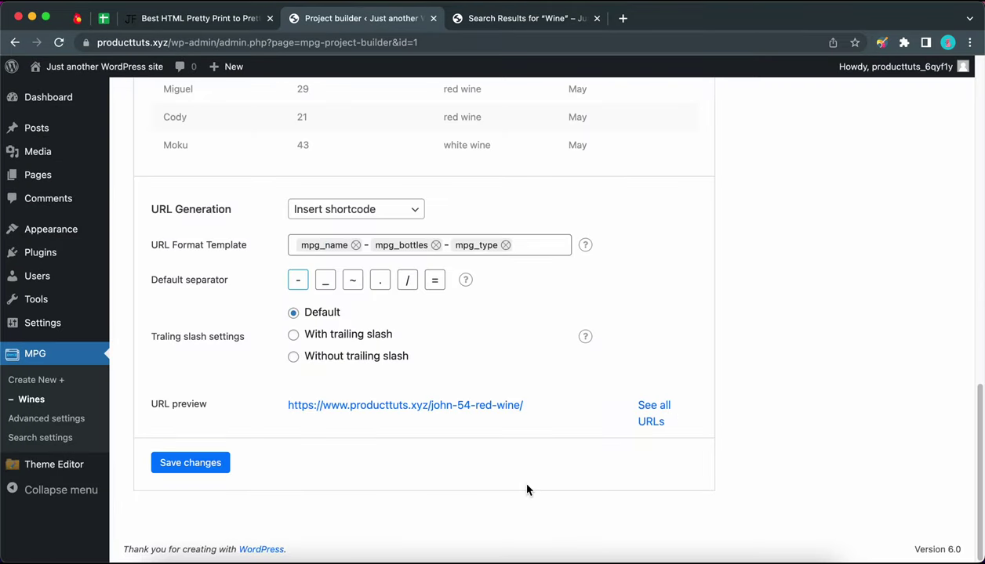
left_click(69, 450)
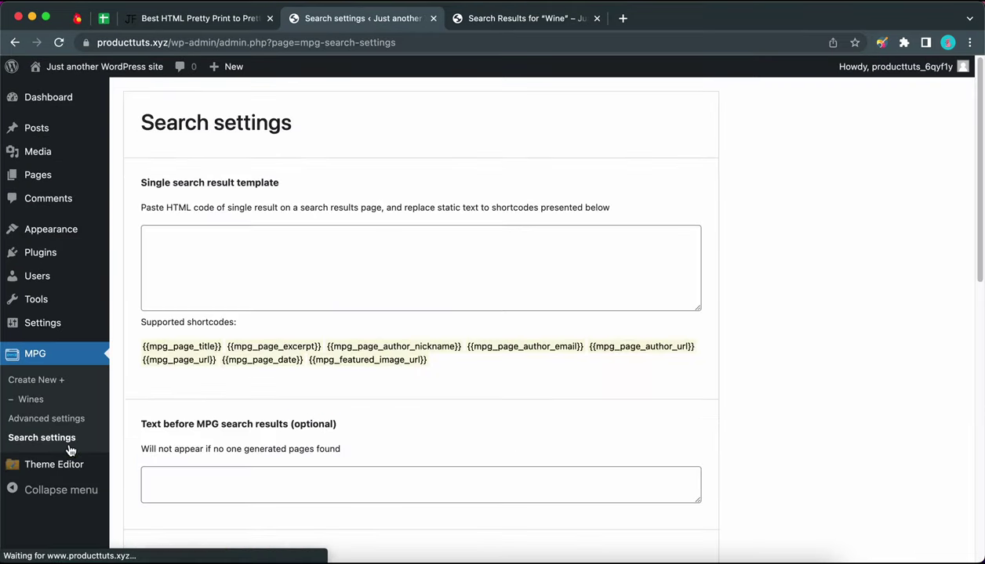
left_click(207, 252)
key("super+v")
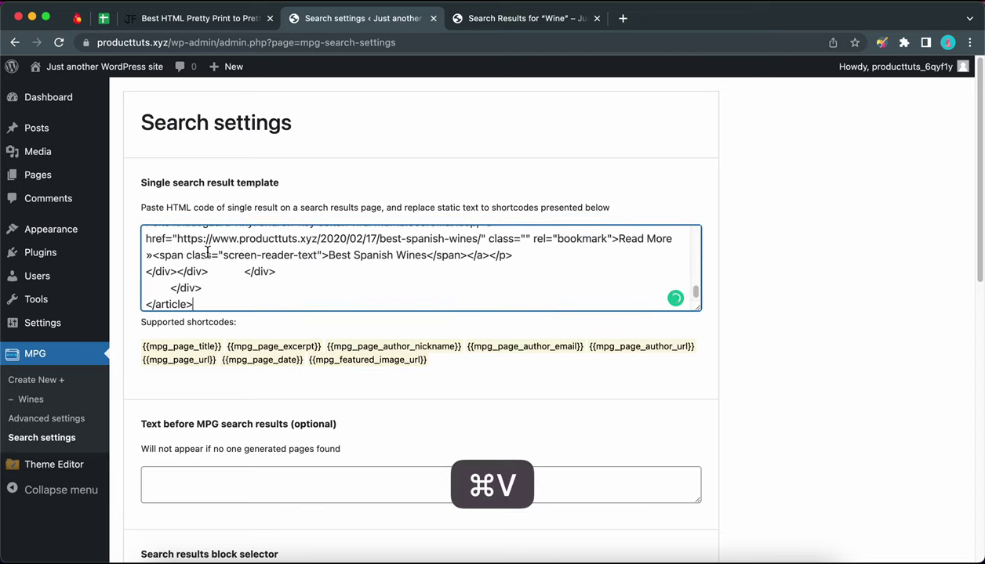
scroll(298, 274, "up", 3)
scroll(297, 274, "up", 5)
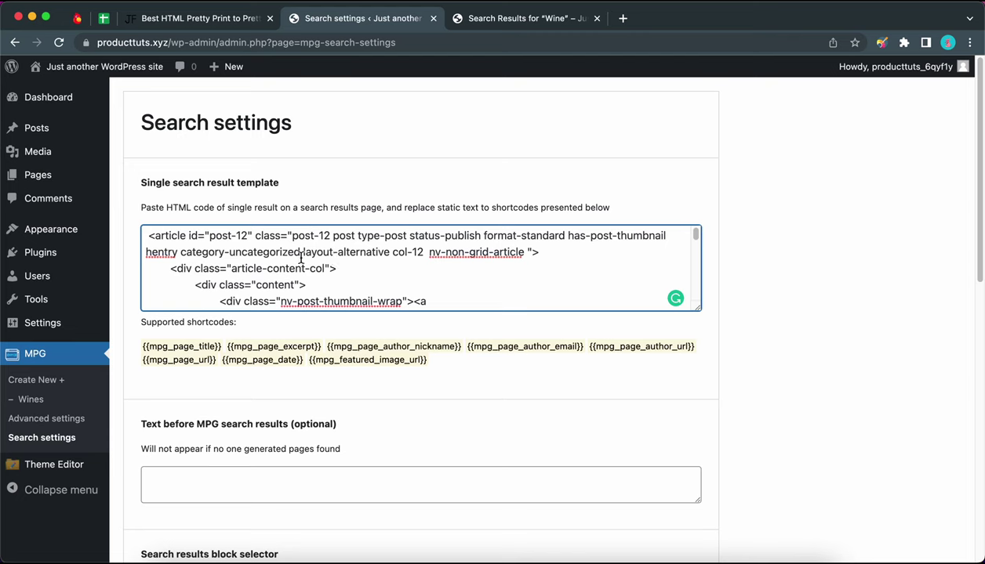
scroll(398, 258, "down", 4)
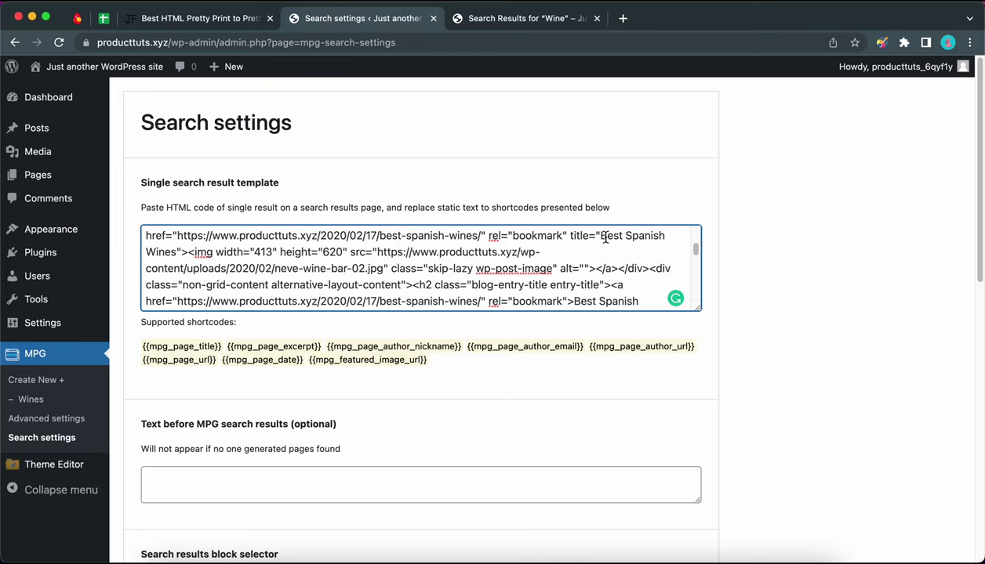
Copy the entire single search result template HTML
left_click_drag(601, 236, 178, 253)
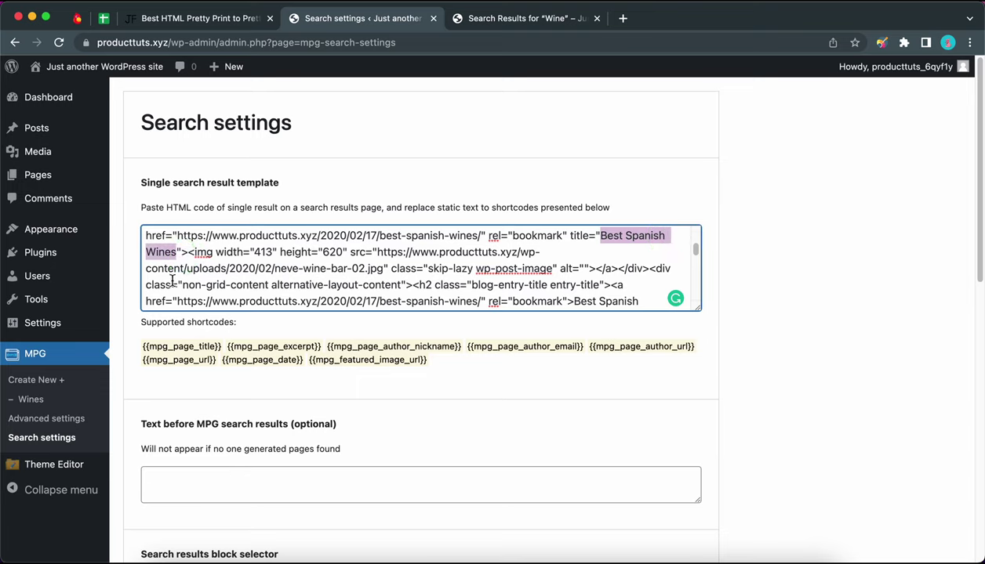
left_click_drag(220, 346, 142, 349)
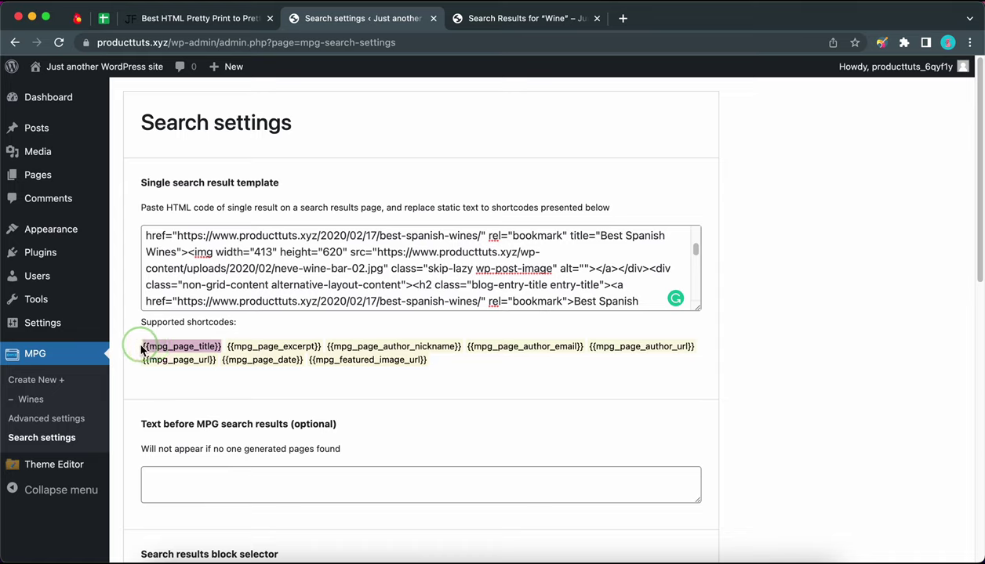
left_click(193, 370)
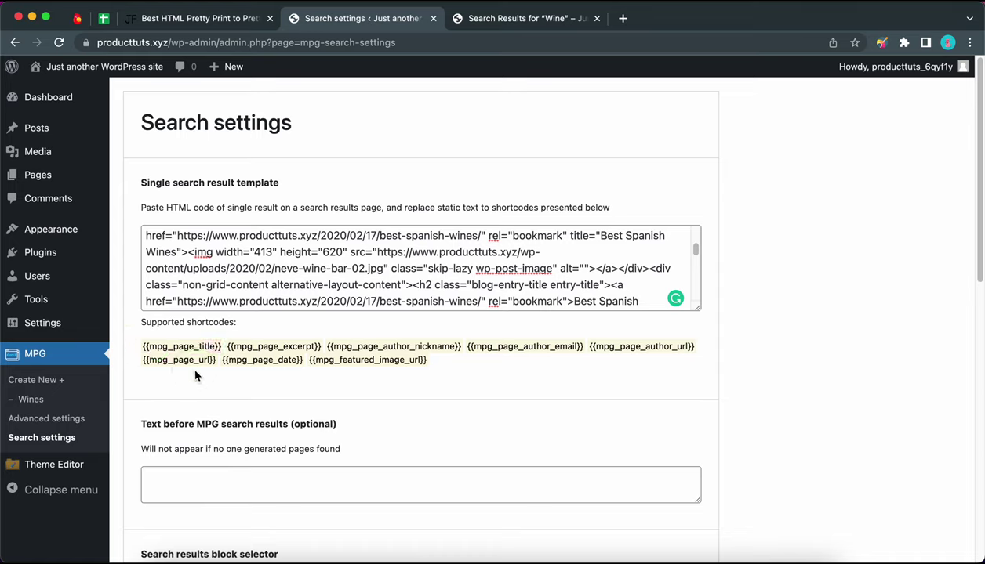
scroll(292, 268, "up", 3)
left_click(211, 267)
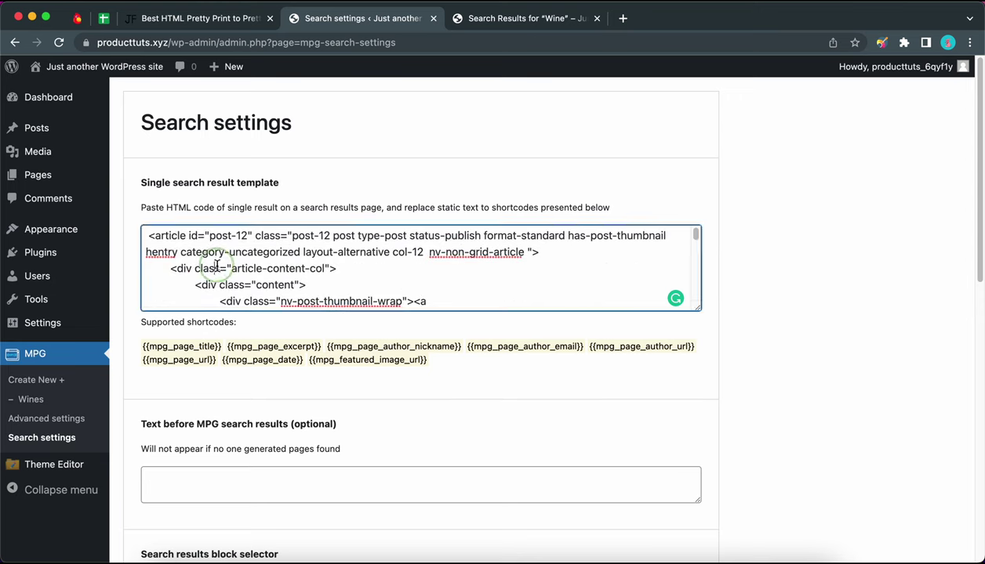
key("super+a")
key("super+c")
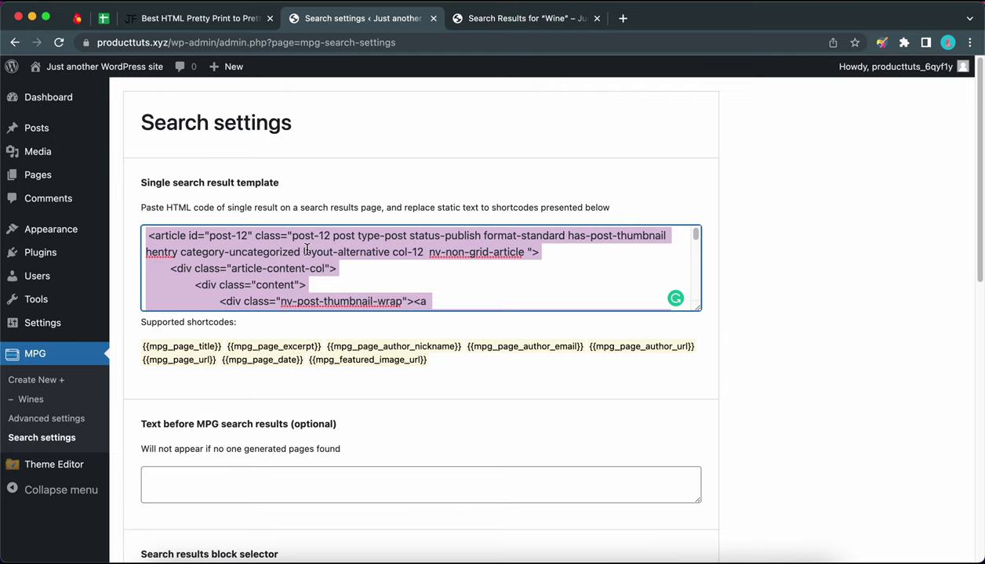
Paste the article HTML into HTML Pretty Print and format it with Make Pretty
left_click(211, 23)
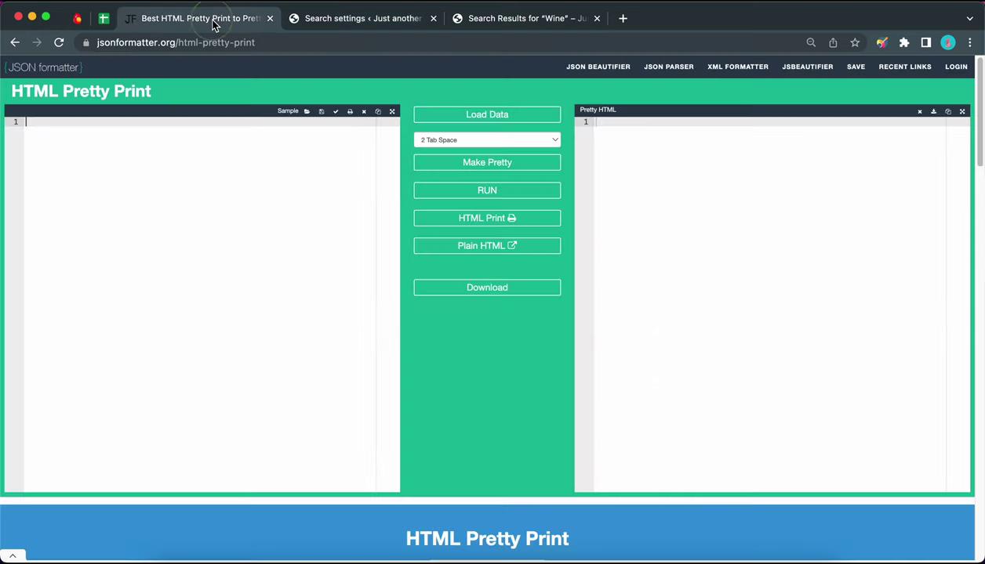
left_click_drag(252, 43, 88, 44)
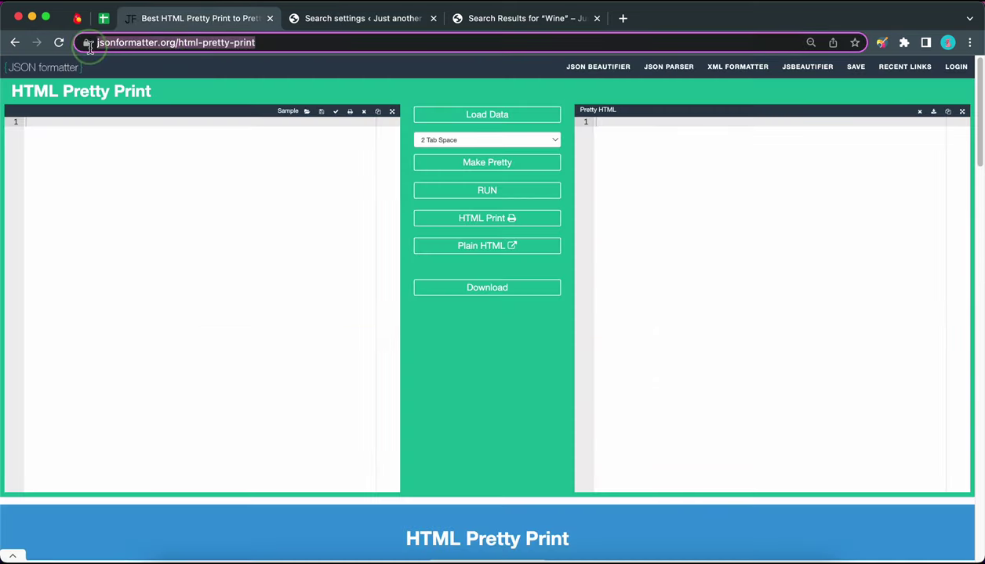
left_click(189, 154)
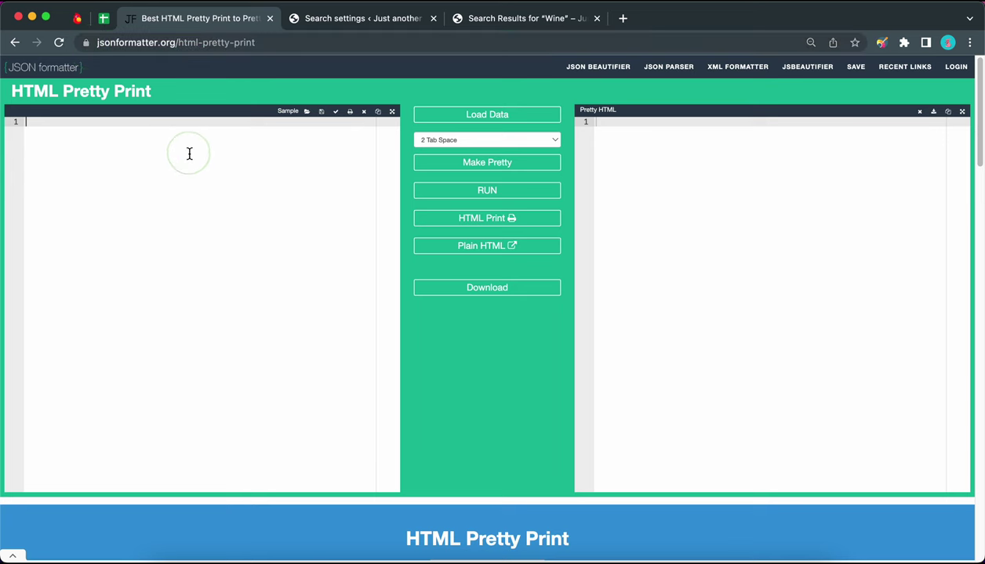
key("super+v")
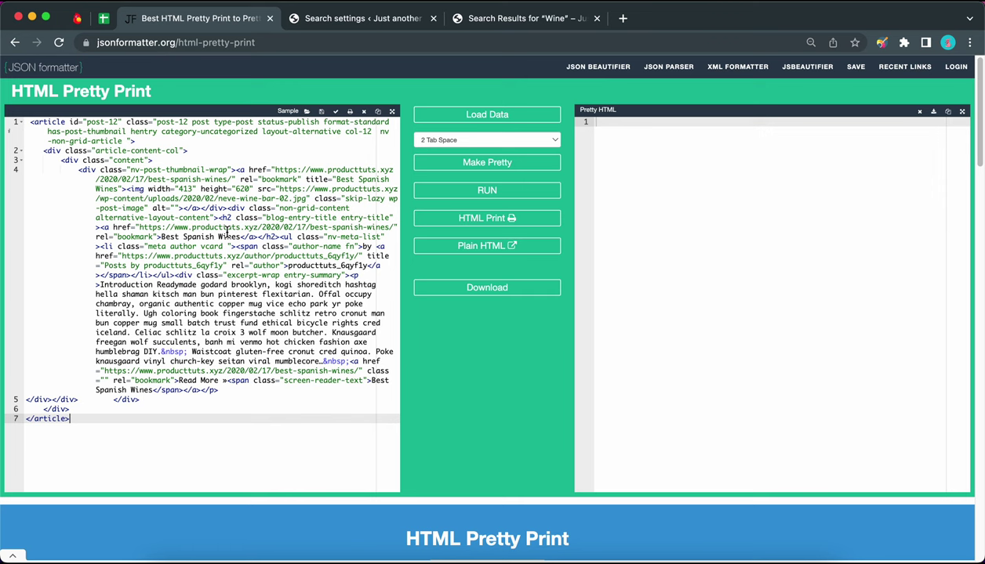
left_click(460, 161)
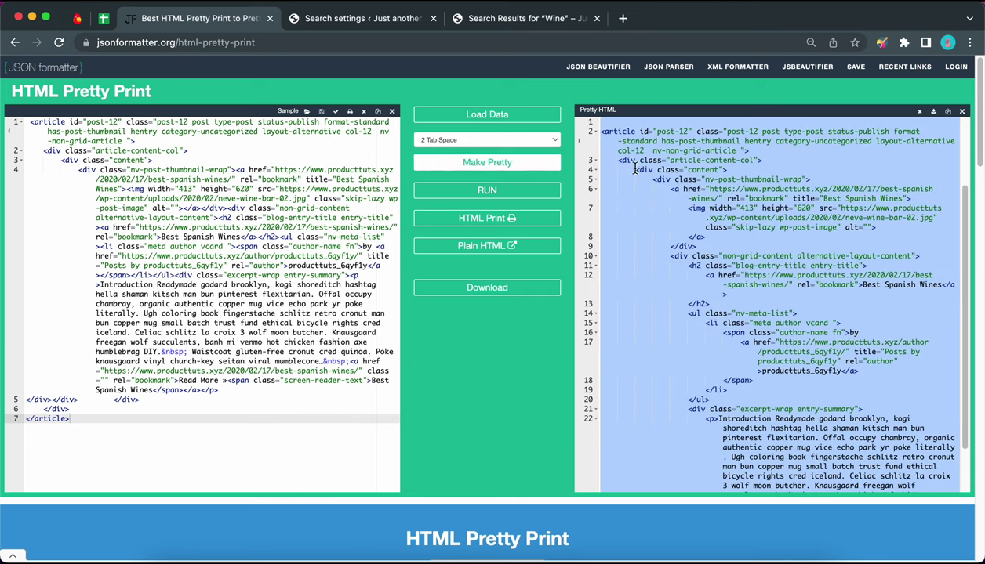
Append MPG's supported shortcode list below the closing </article> tag
left_click(652, 216)
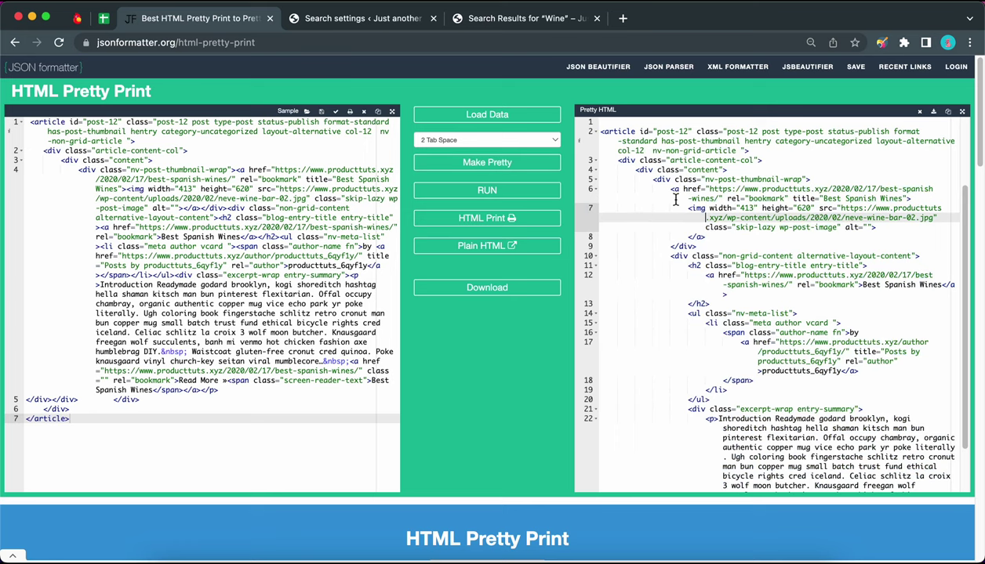
scroll(840, 261, "down", 10)
left_click(698, 407)
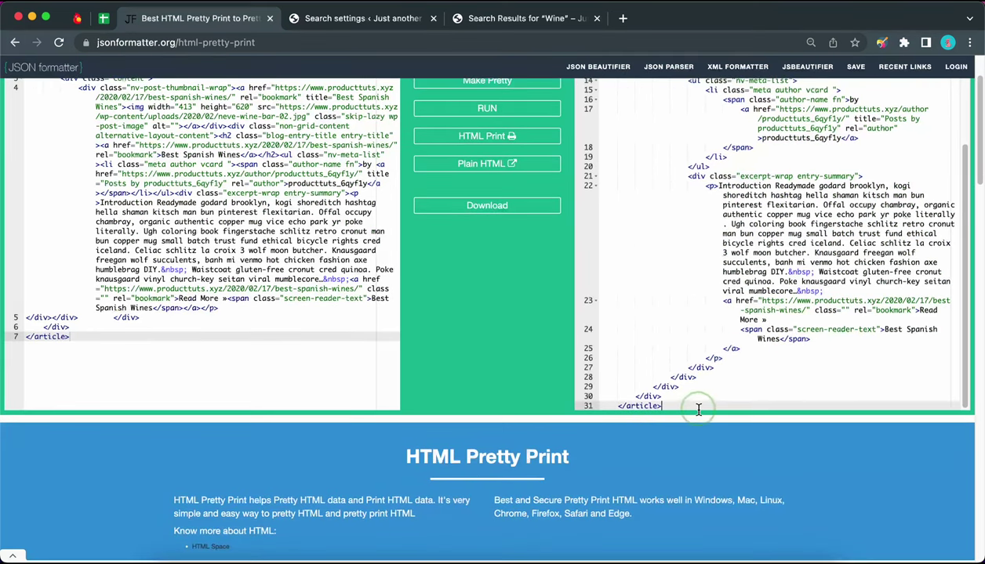
key("Return")
key("Return")
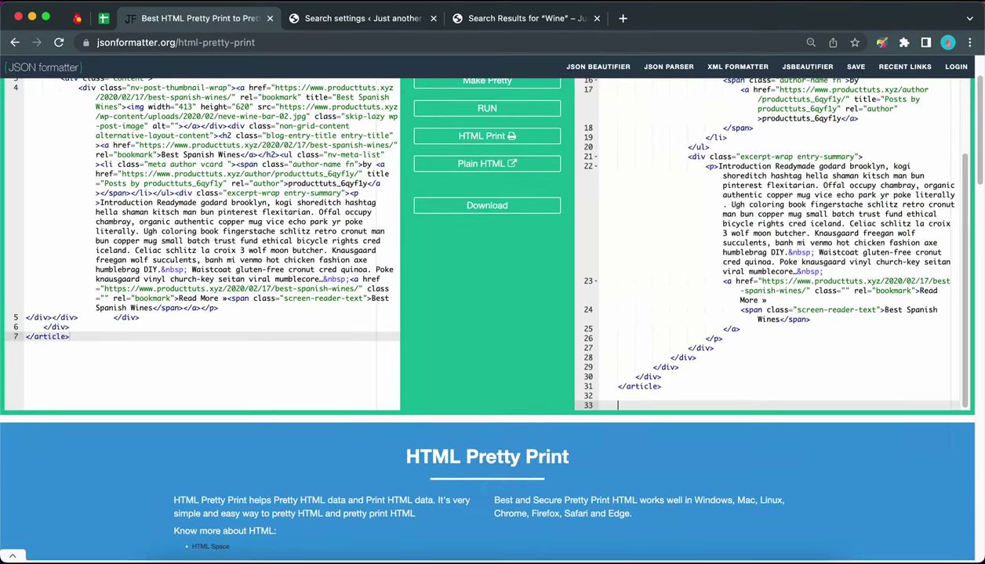
left_click(360, 20)
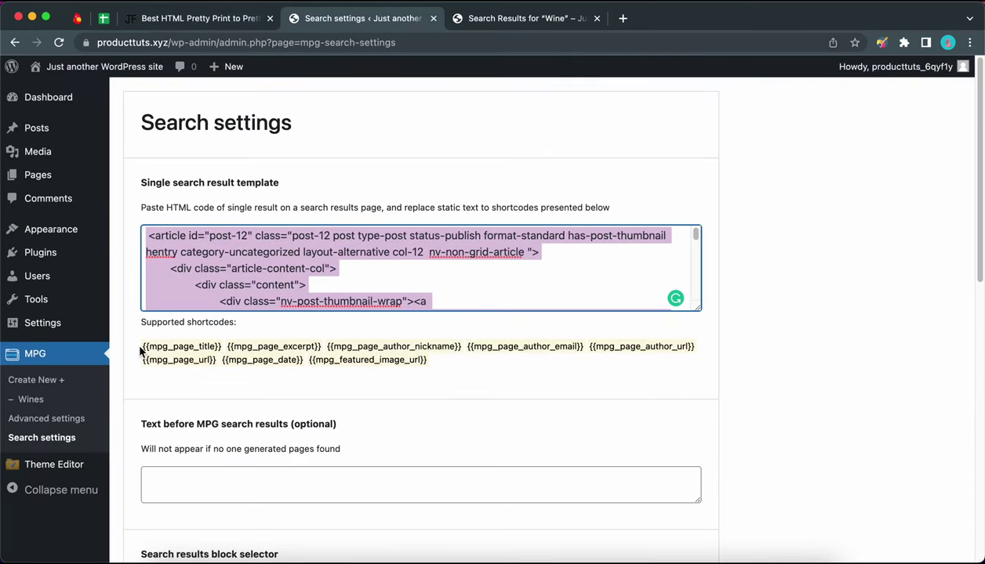
left_click_drag(139, 352, 430, 373)
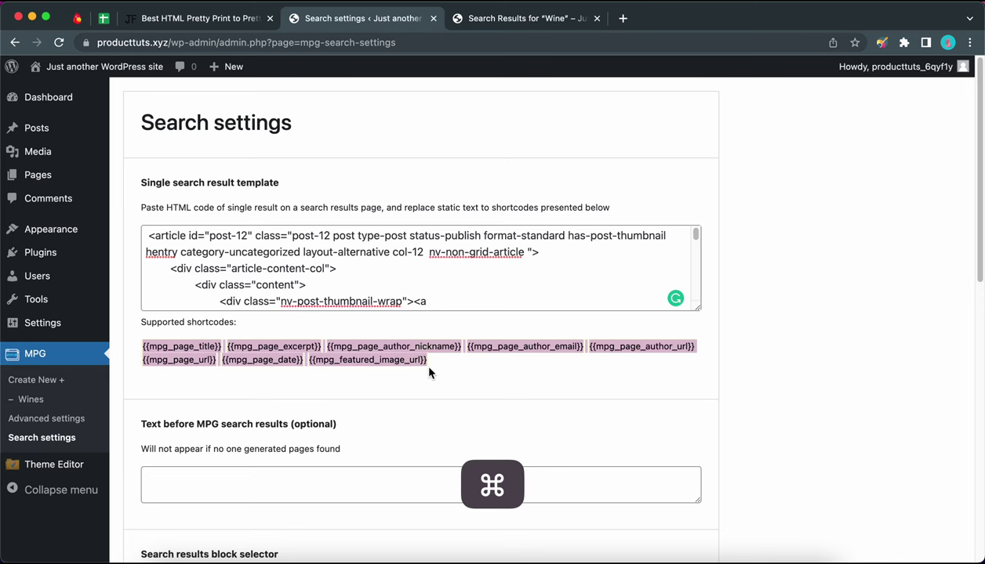
key("super+c")
left_click(215, 17)
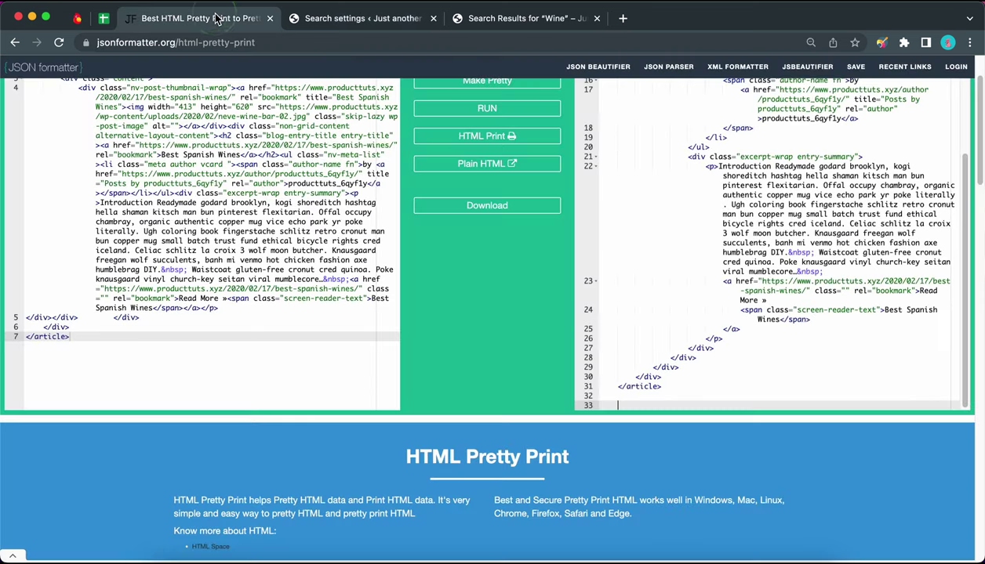
left_click(627, 405)
key("super+v")
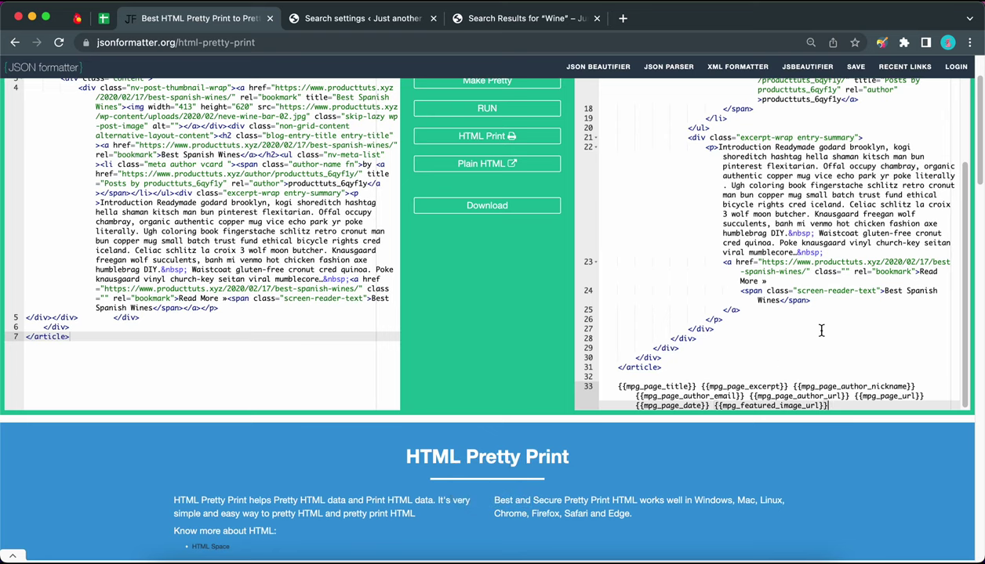
Delete the nv-post-thumbnail-wrap image block from the formatted HTML
scroll(820, 330, "up", 5)
scroll(831, 333, "up", 3)
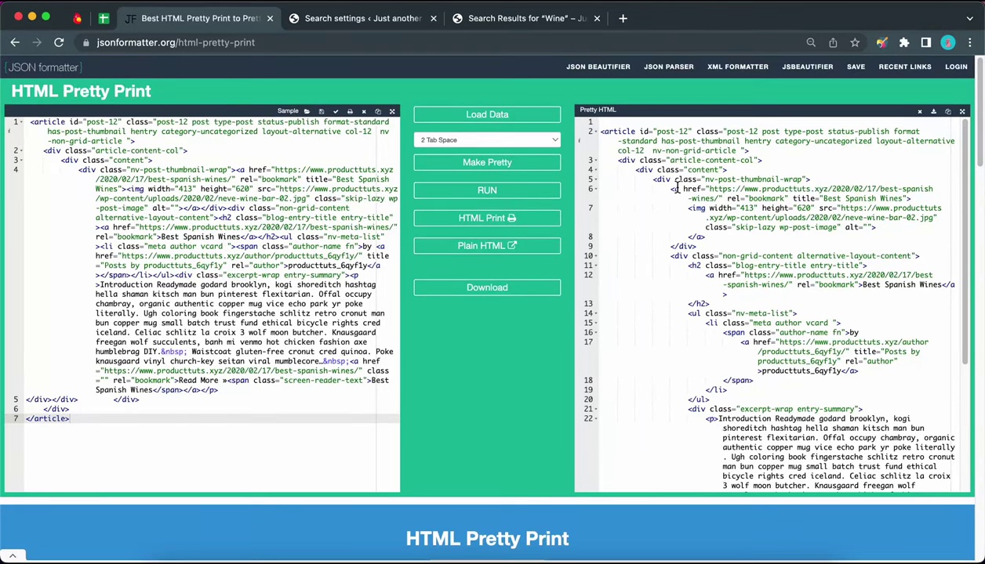
left_click_drag(652, 180, 739, 246)
key("BackSpace")
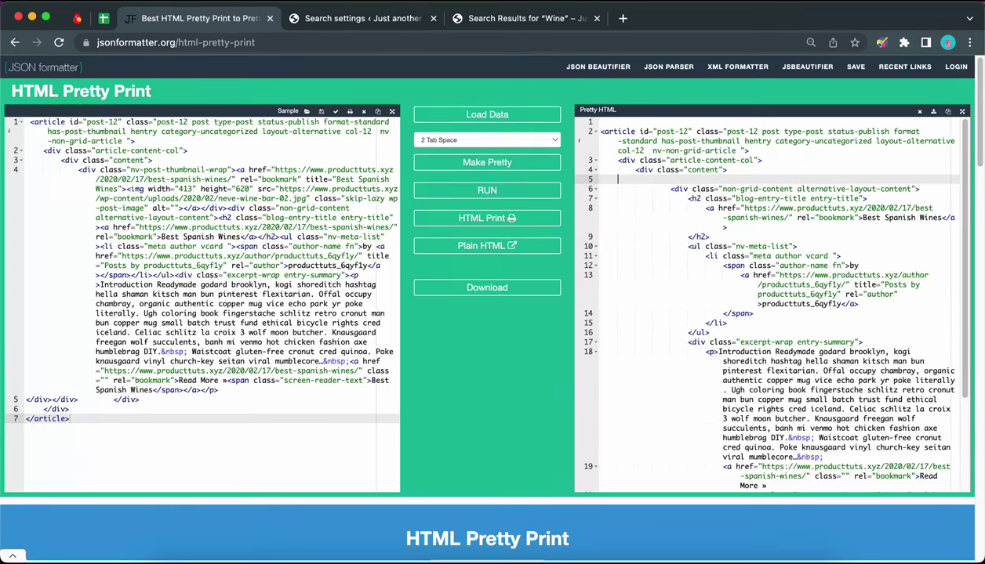
key("BackSpace")
key("BackSpace")
key("BackSpace")
key("BackSpace")
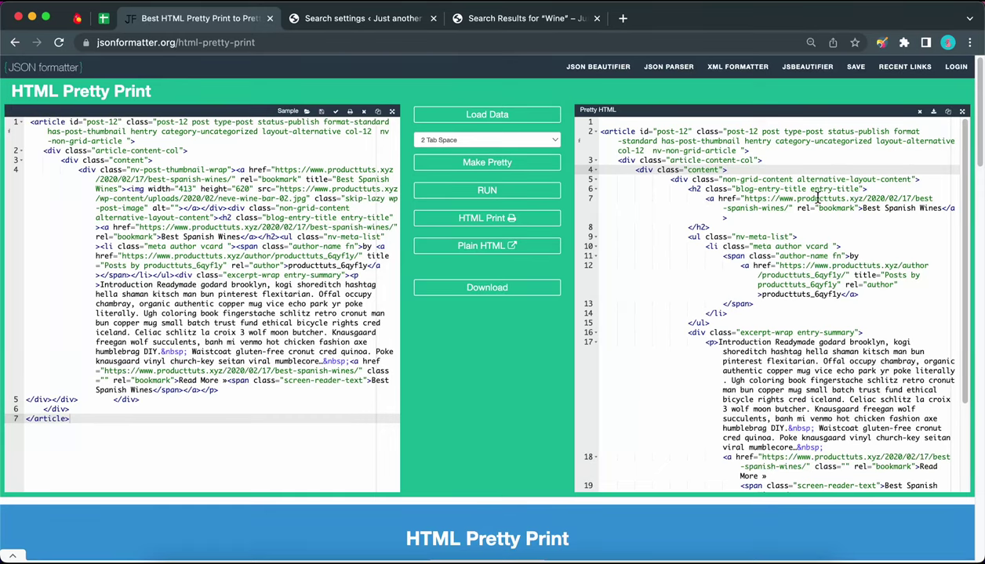
Replace the title link URL on line 7 with {{mpg_page_url}}
scroll(816, 200, "down", 5)
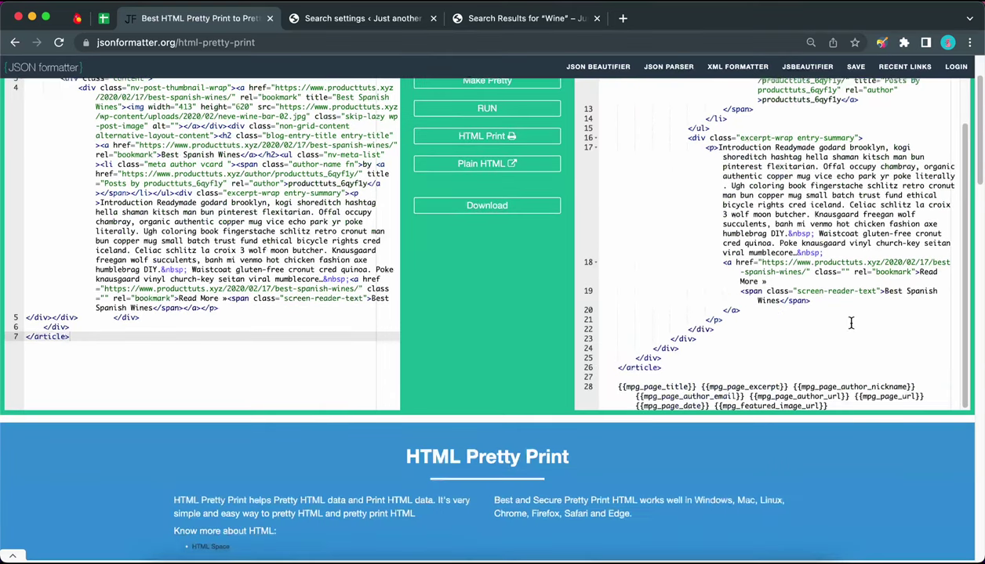
left_click_drag(856, 398, 923, 398)
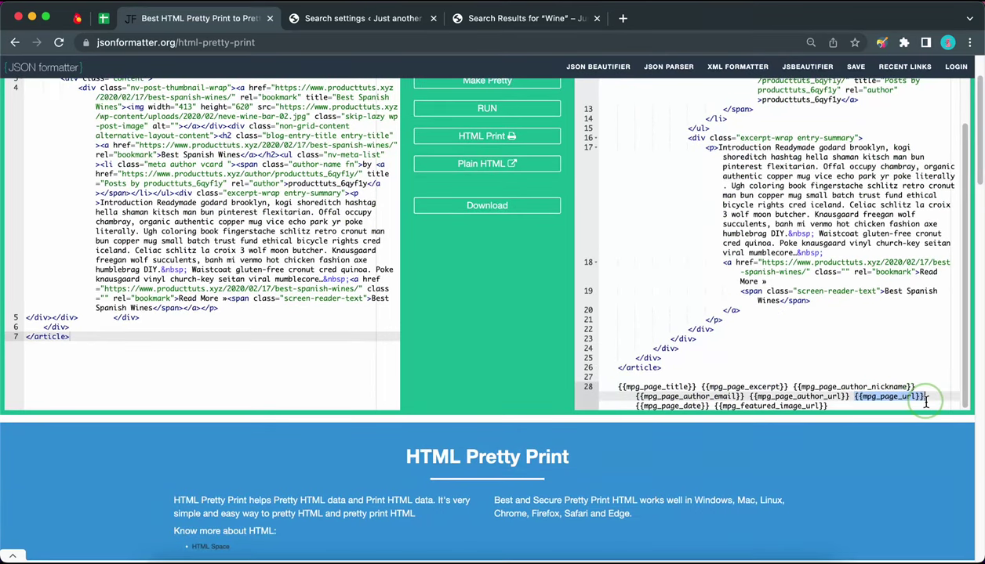
key("super+c")
scroll(858, 303, "up", 5)
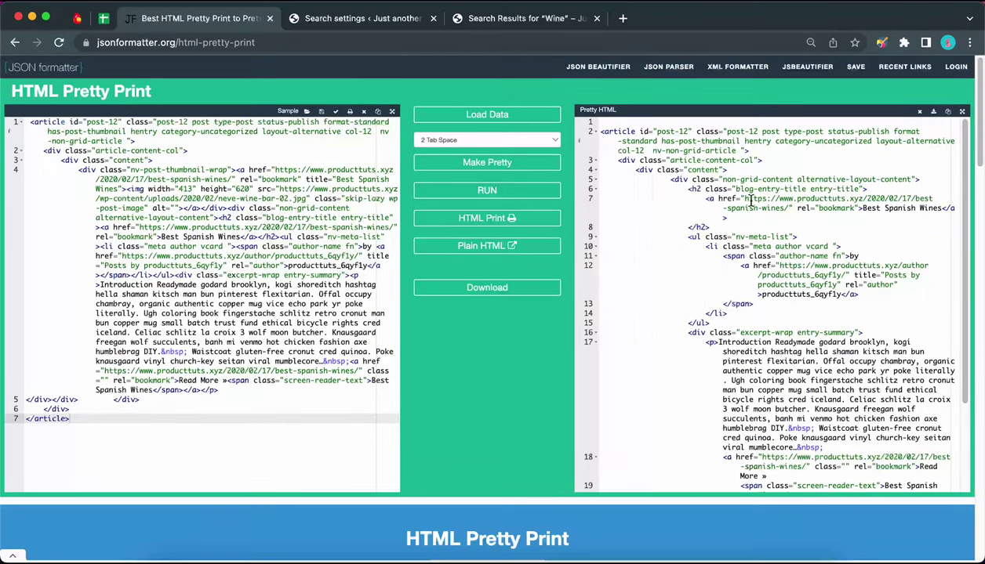
left_click_drag(744, 199, 789, 208)
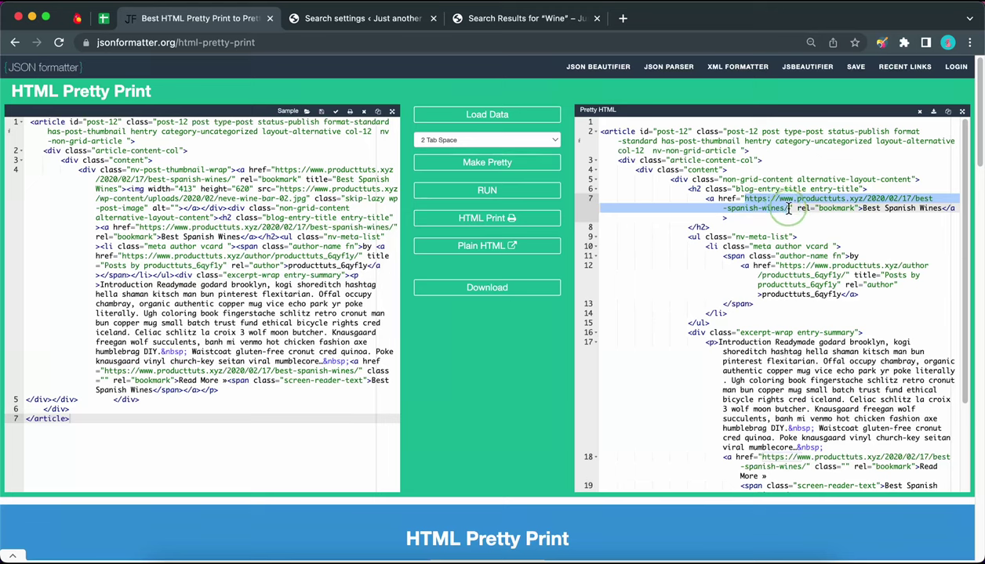
key("super+v")
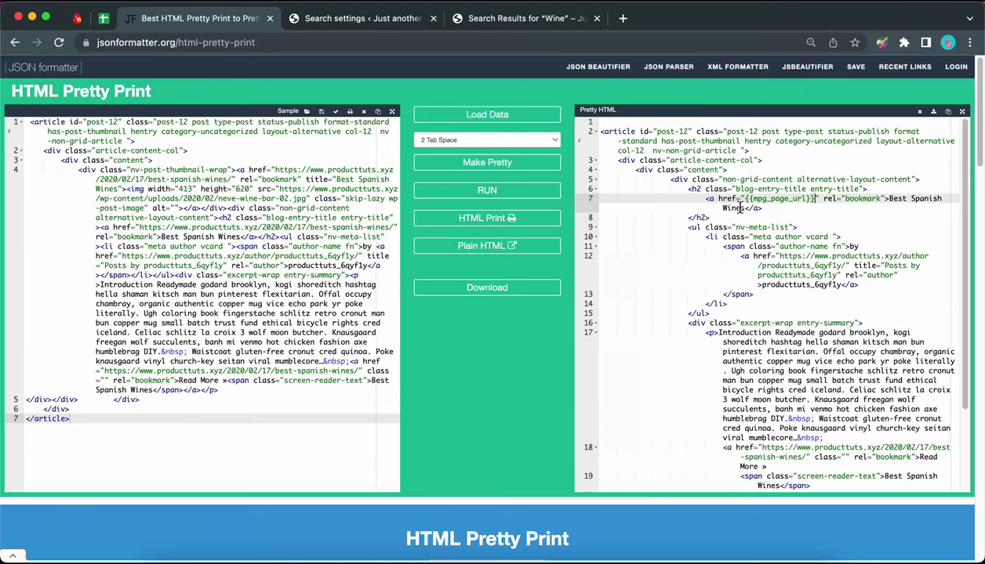
Replace the link text Best Spanish Wines with {{mpg_page_title}}
scroll(740, 259, "down", 5)
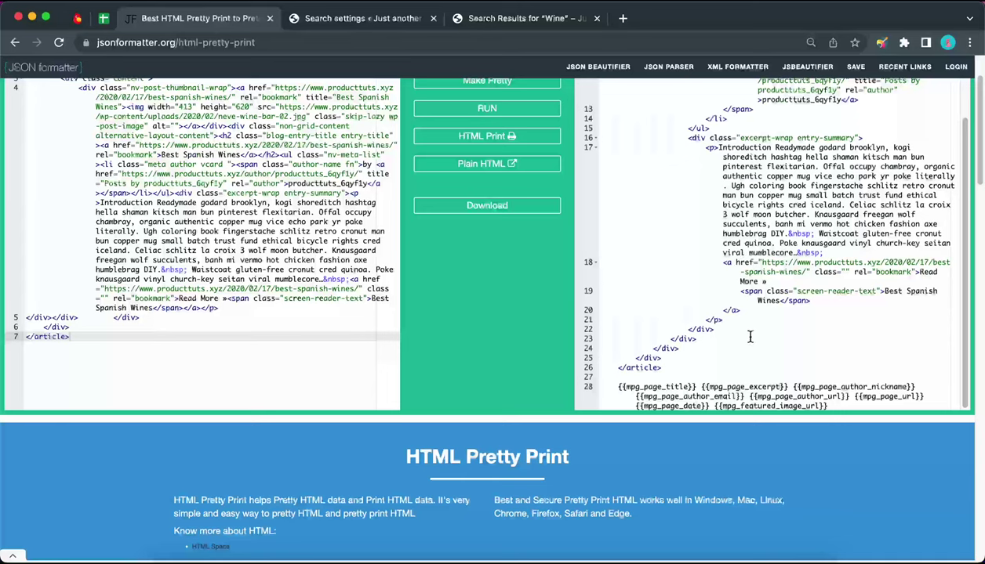
left_click_drag(618, 386, 696, 385)
key("super+c")
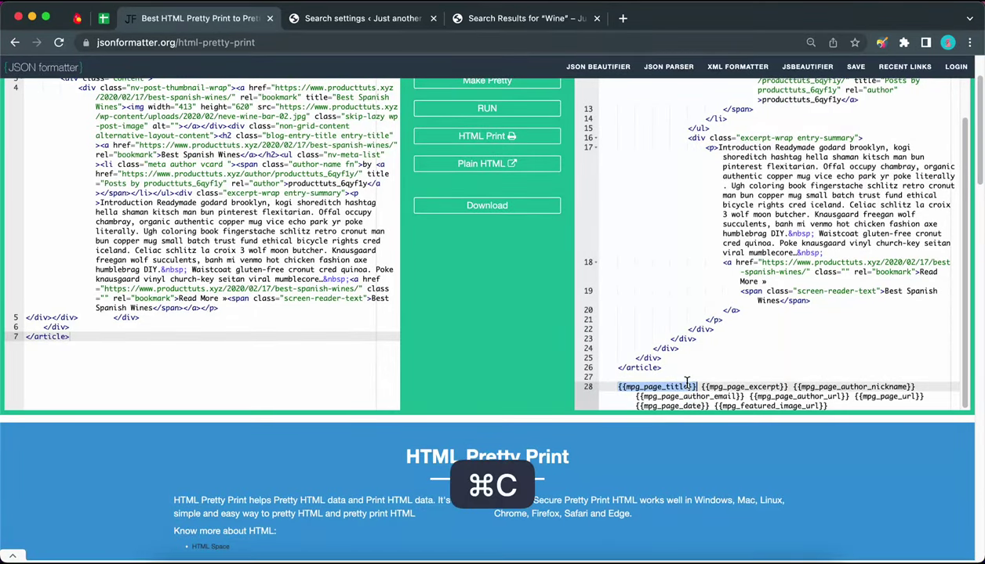
scroll(812, 247, "up", 10)
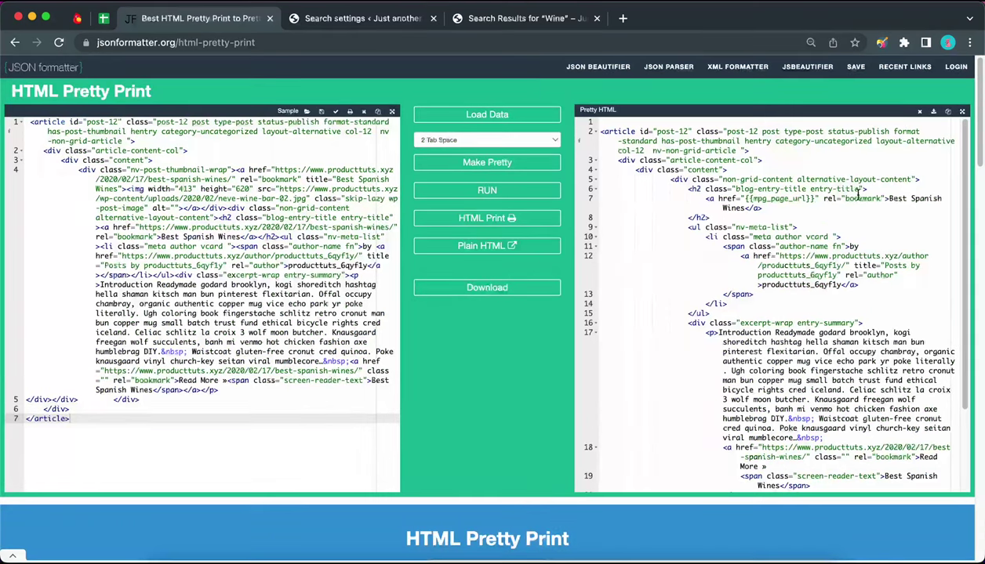
left_click(889, 198)
left_click_drag(889, 198, 743, 210)
key("super+v")
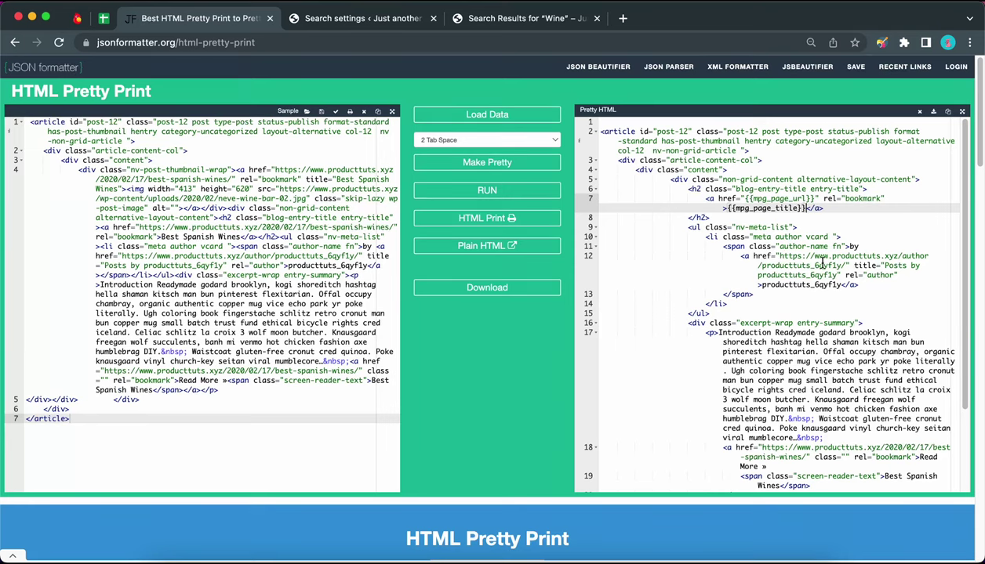
Replace the author profile URL on line 12 with {{mpg_page_author_url}}
scroll(822, 264, "down", 5)
left_click_drag(749, 478, 847, 480)
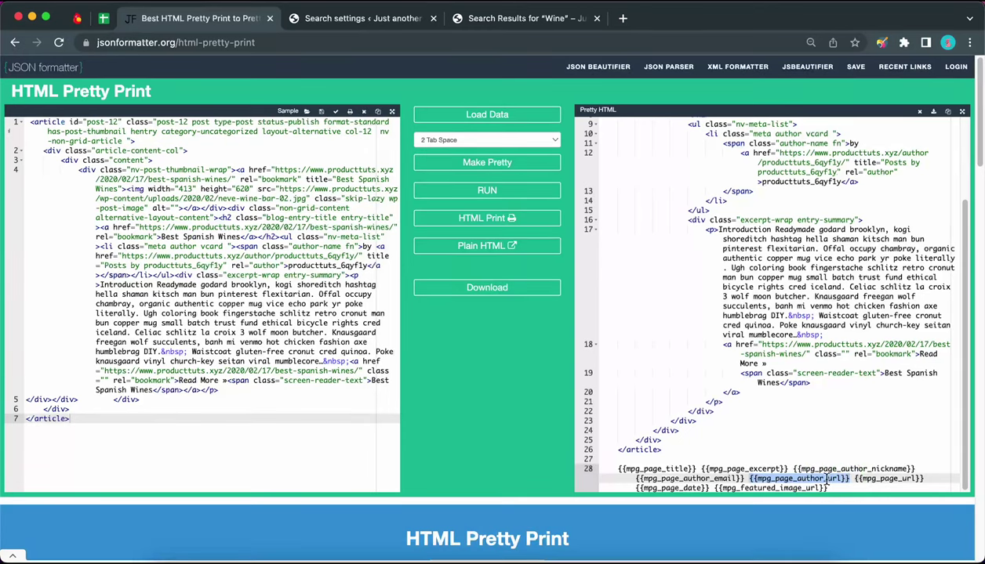
key("super+c")
scroll(831, 290, "up", 5)
left_click_drag(779, 256, 845, 266)
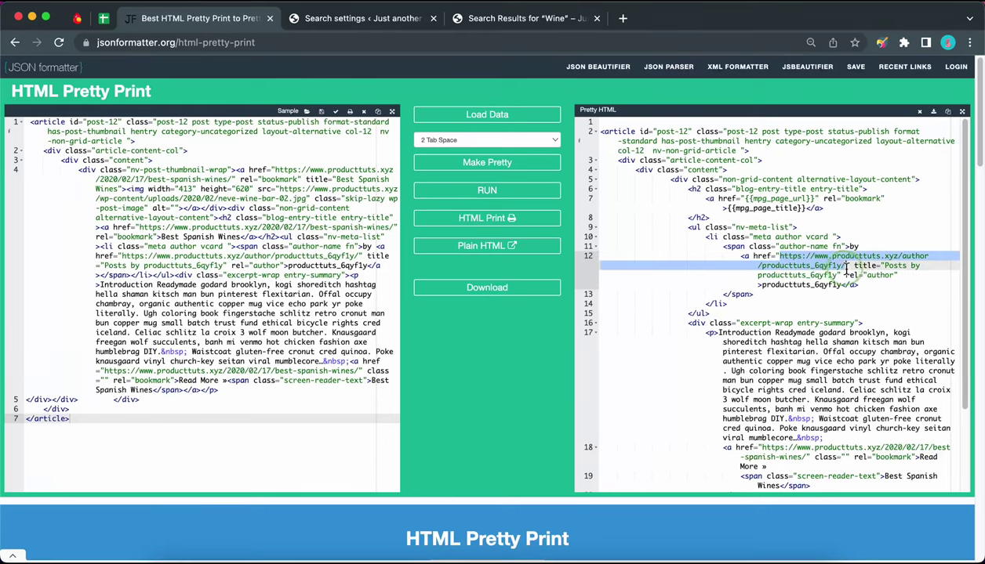
key("super")
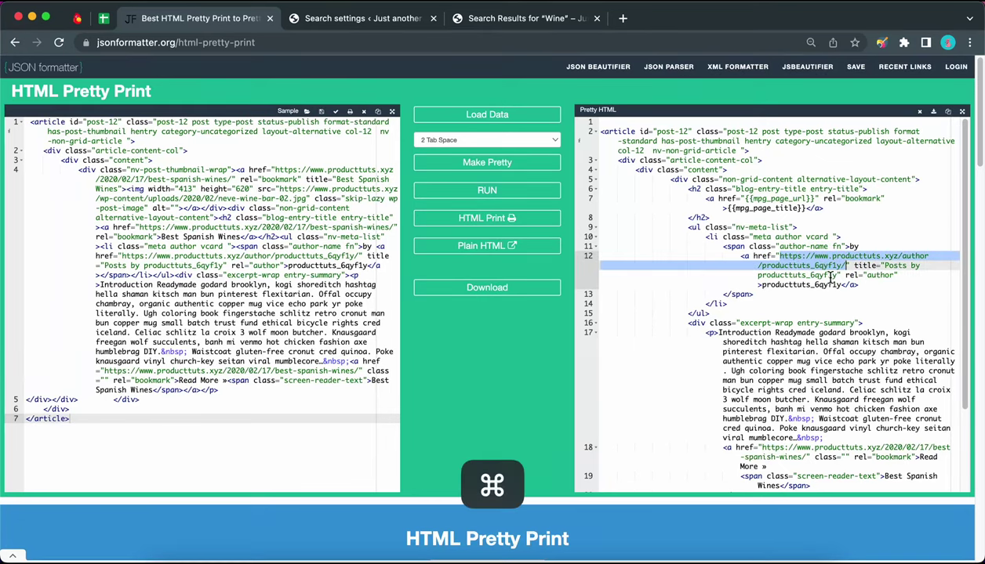
key("super+v")
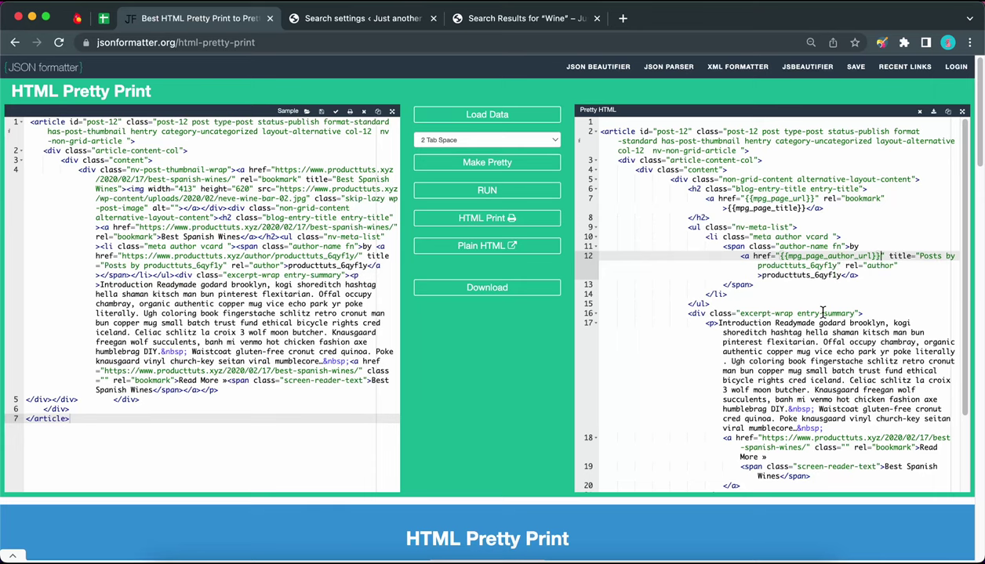
scroll(822, 304, "down", 5)
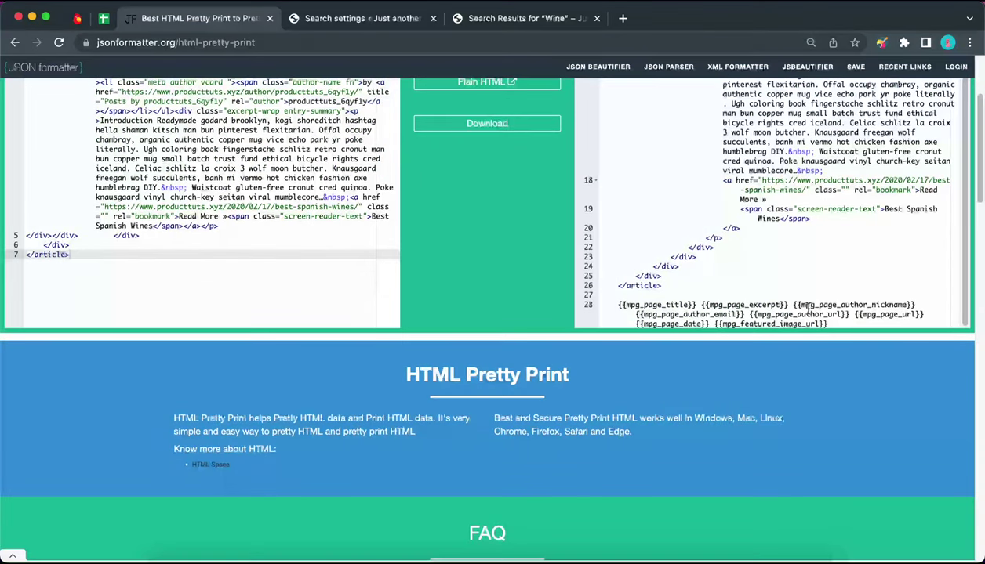
Replace the author name in the link title and link text with {{mpg_page_author_nickname}}
left_click_drag(792, 305, 913, 305)
key("super+c")
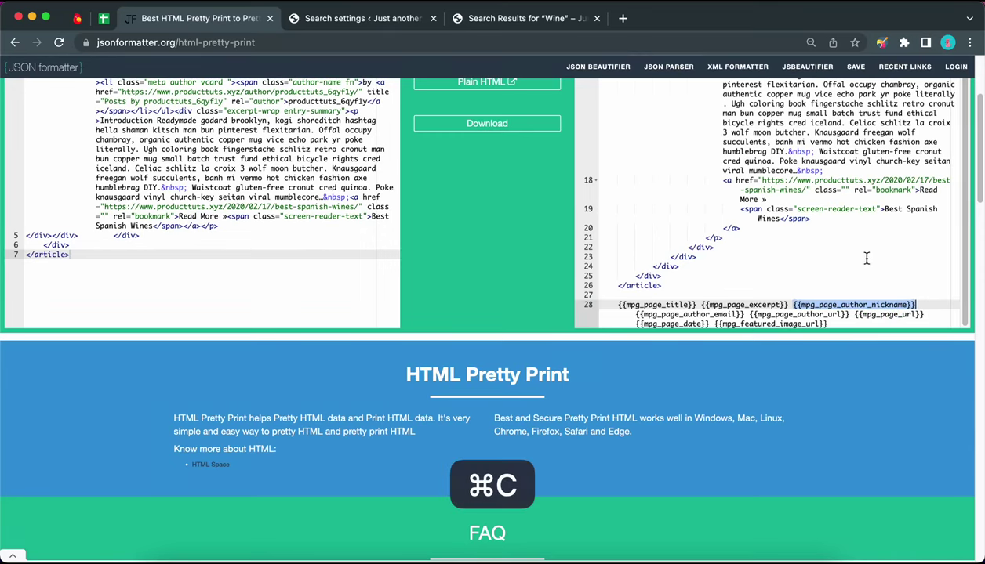
scroll(866, 258, "up", 10)
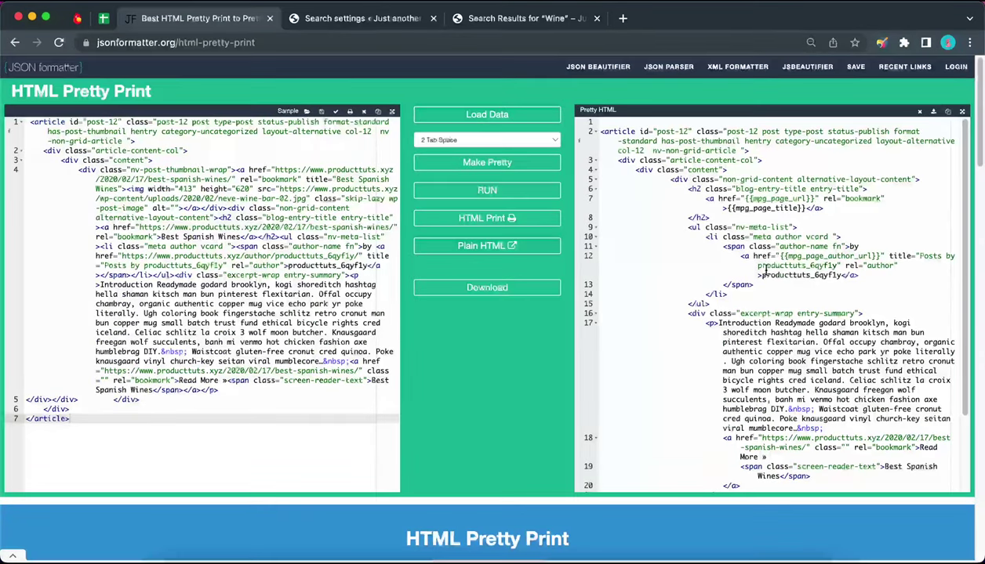
left_click_drag(747, 267, 836, 266)
key("super+v")
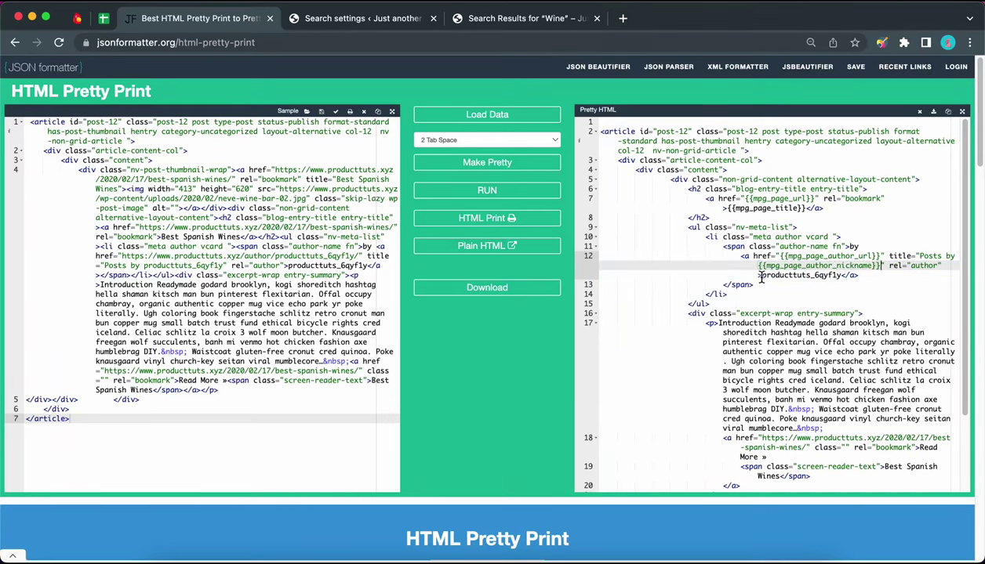
left_click_drag(760, 276, 838, 278)
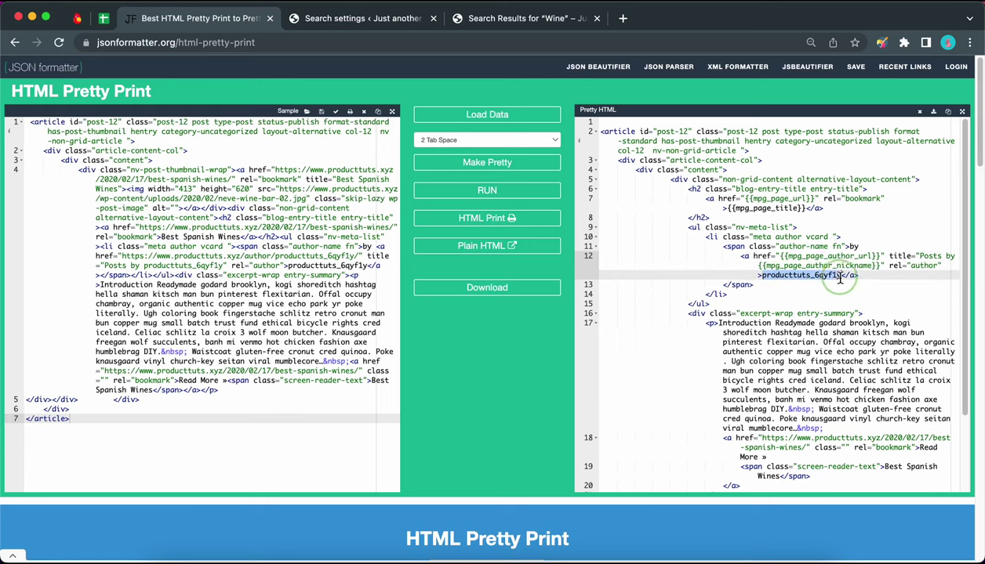
key("super+v")
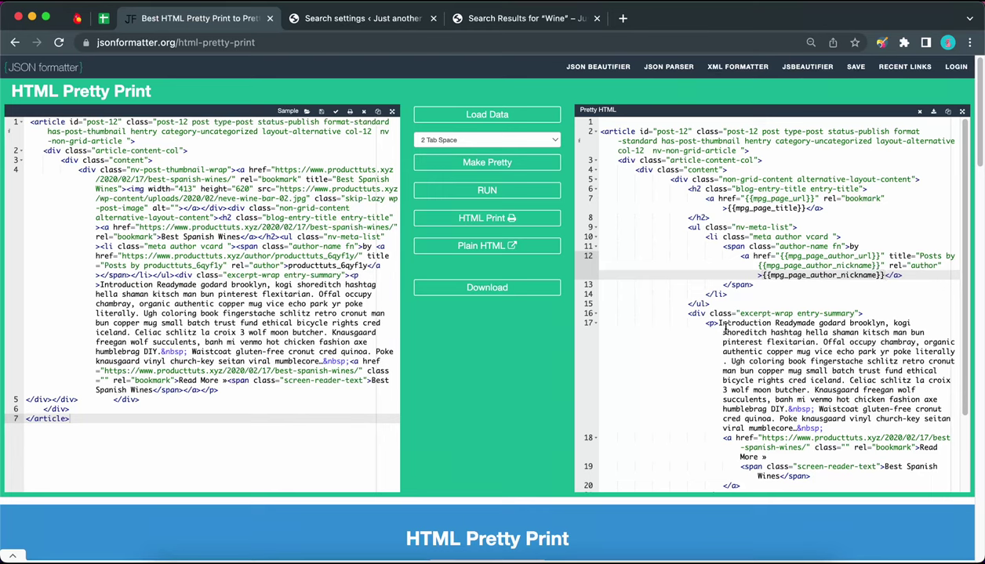
Replace the sample excerpt paragraph on line 17 with {{mpg_page_excerpt}}
scroll(725, 329, "down", 4)
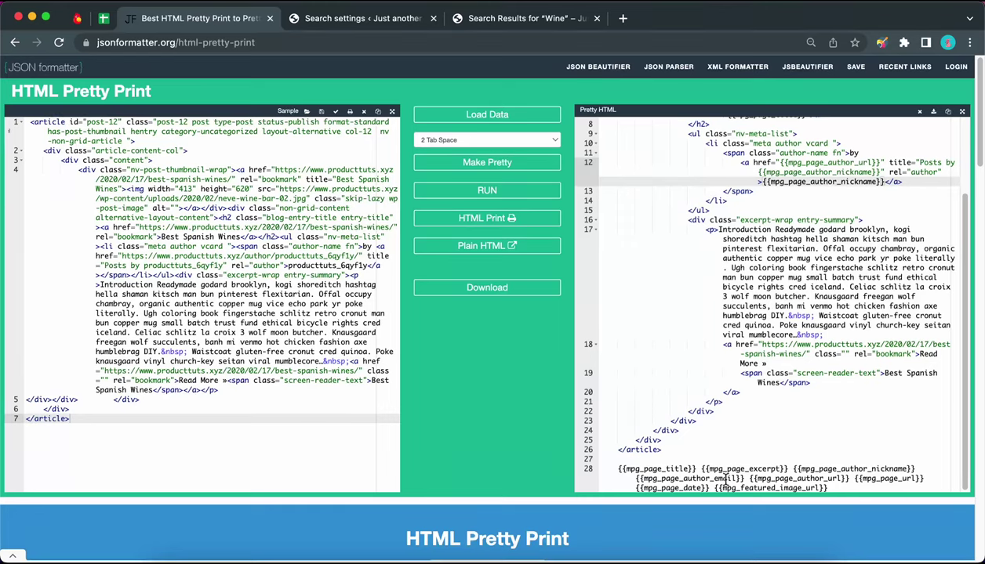
left_click_drag(701, 469, 788, 468)
key("super+c")
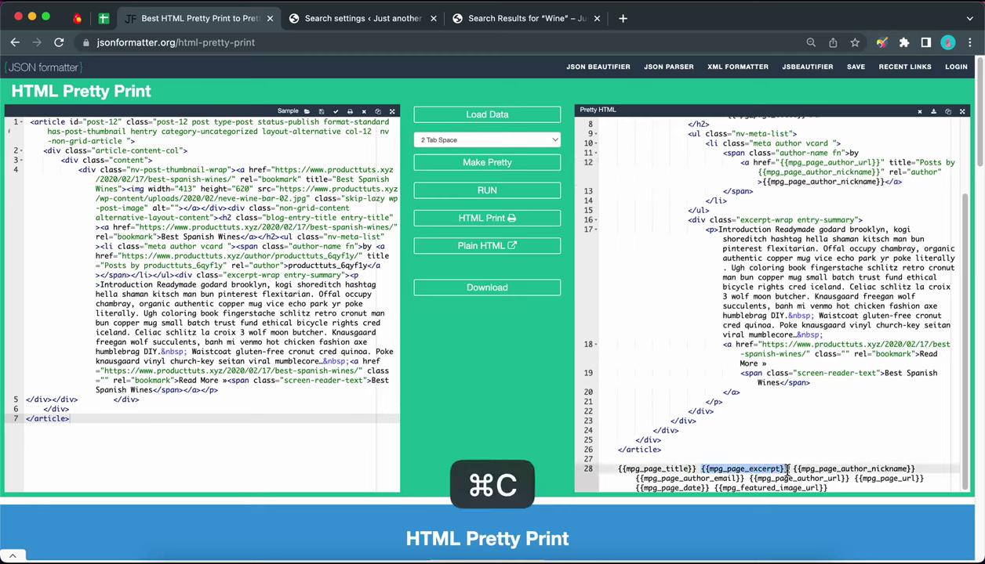
left_click_drag(718, 230, 823, 337)
key("super")
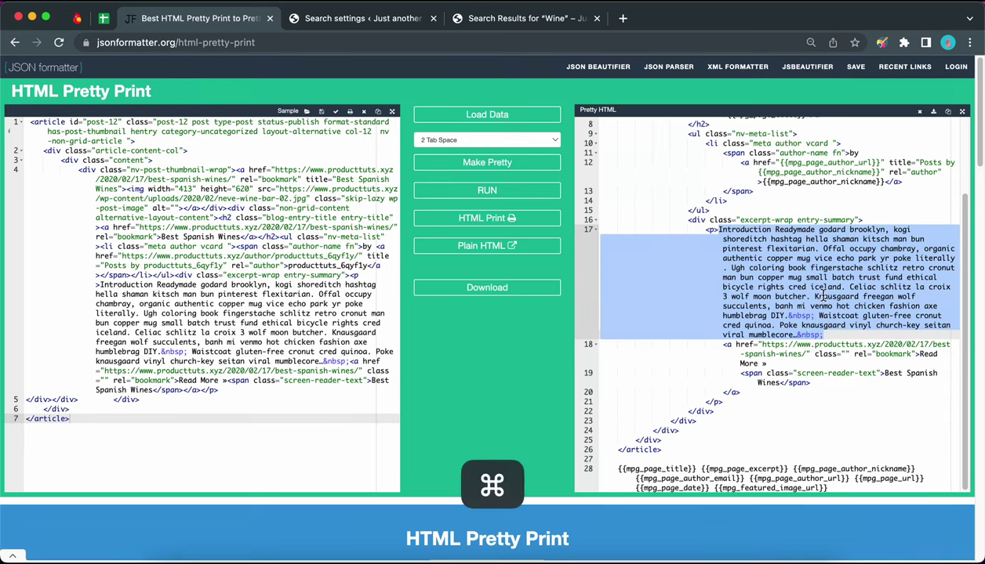
key("super+v")
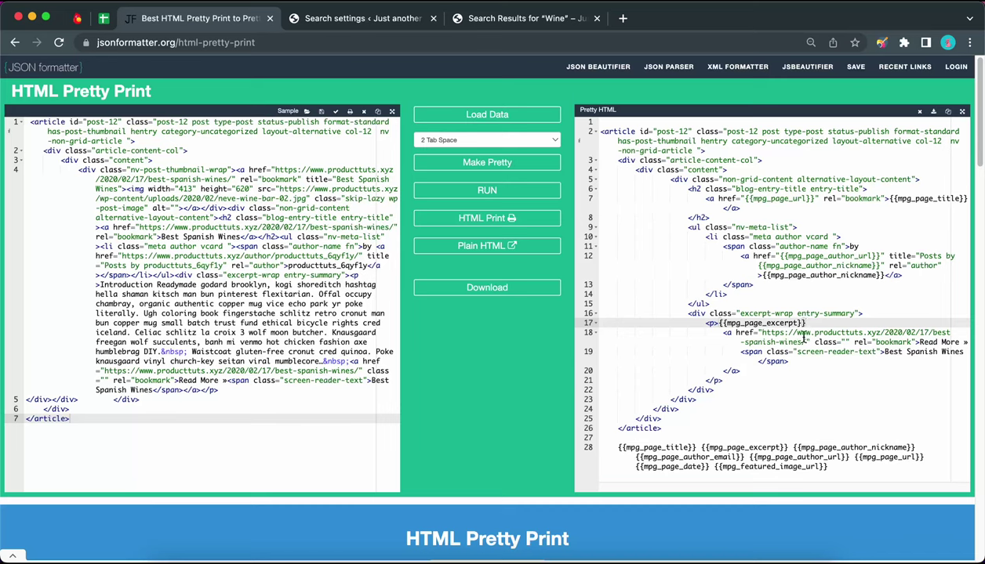
Point the read-more link on line 18 to {{mpg_page_url}}
left_click(858, 461)
left_click_drag(858, 461, 926, 459)
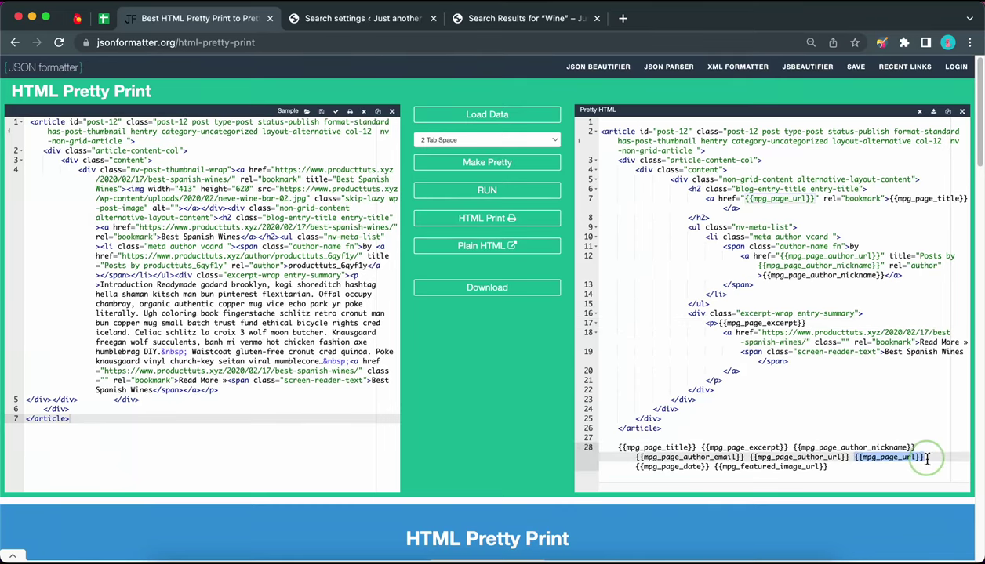
key("super+c")
left_click_drag(764, 334, 808, 344)
key("super+v")
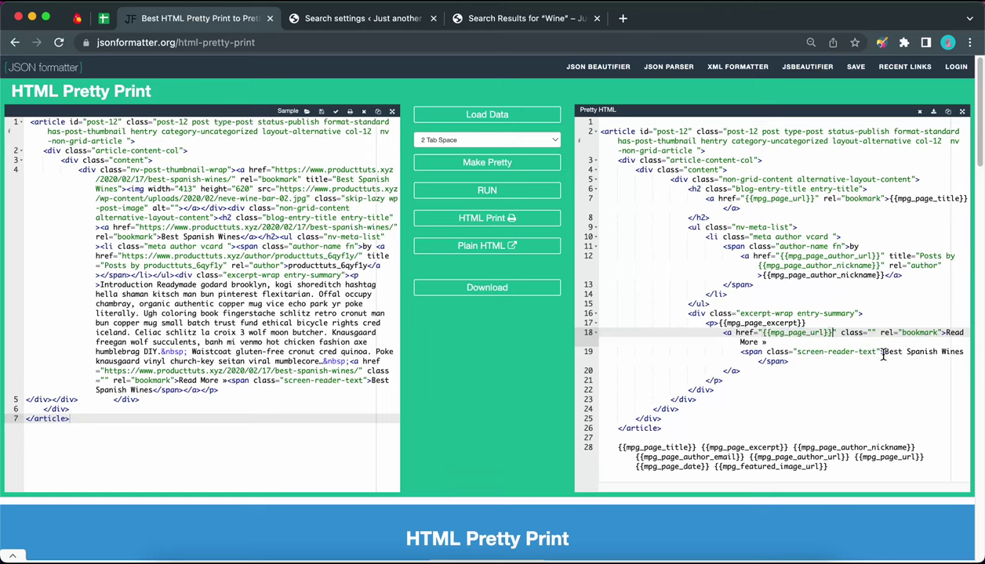
Replace Best Spanish Wines on line 19 with {{mpg_page_title}}
left_click_drag(697, 446, 617, 447)
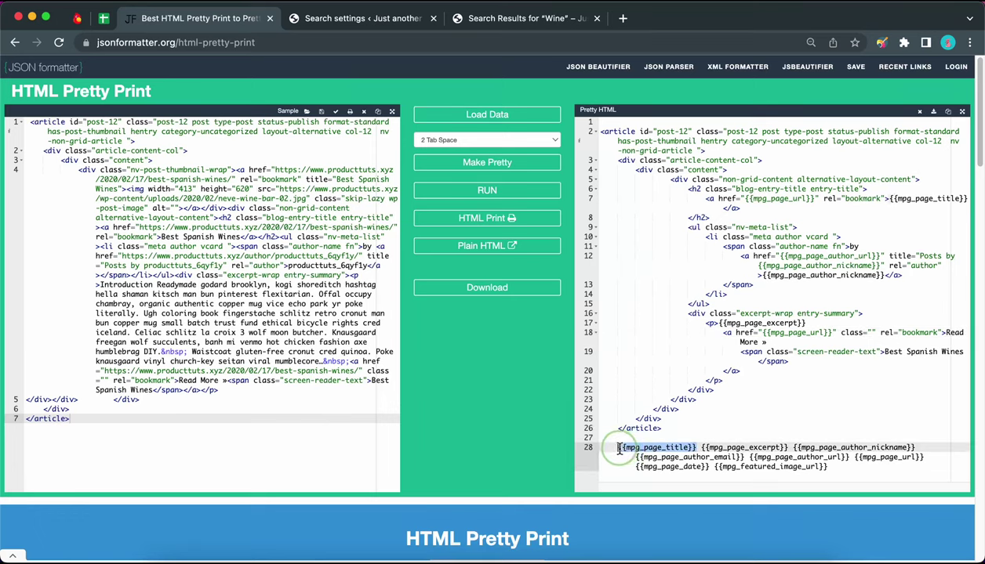
key("super+c")
left_click_drag(884, 353, 965, 353)
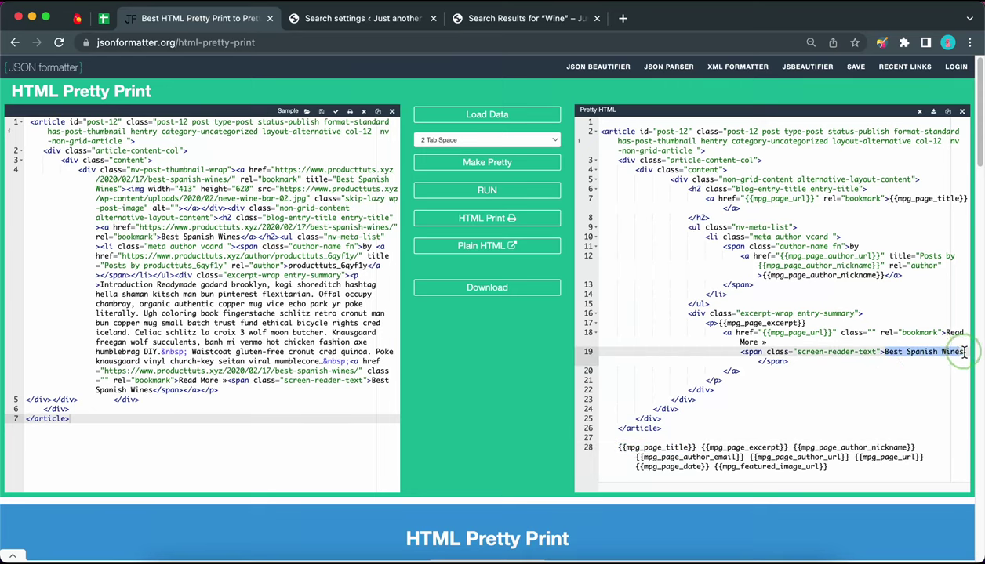
key("super+v")
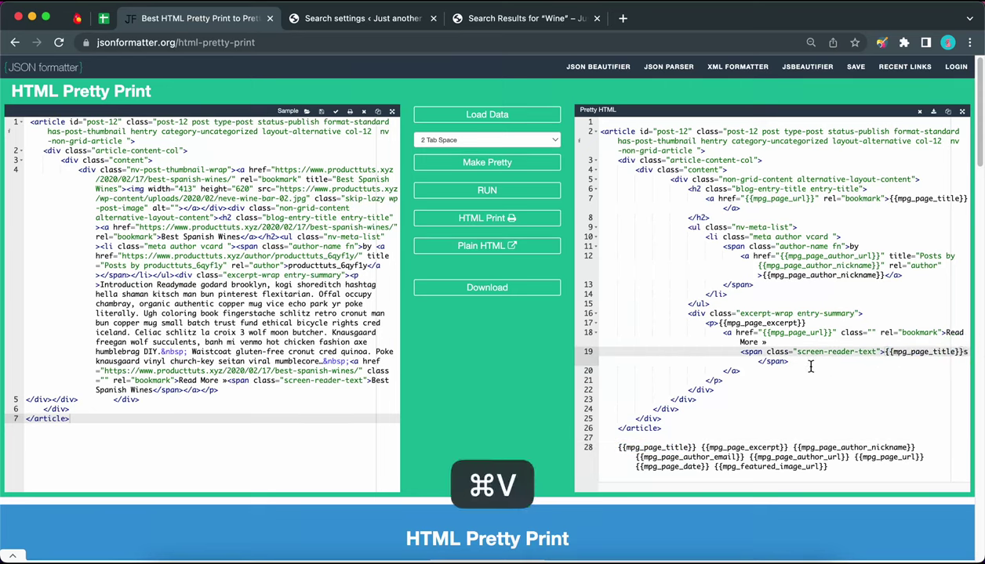
left_click(757, 362)
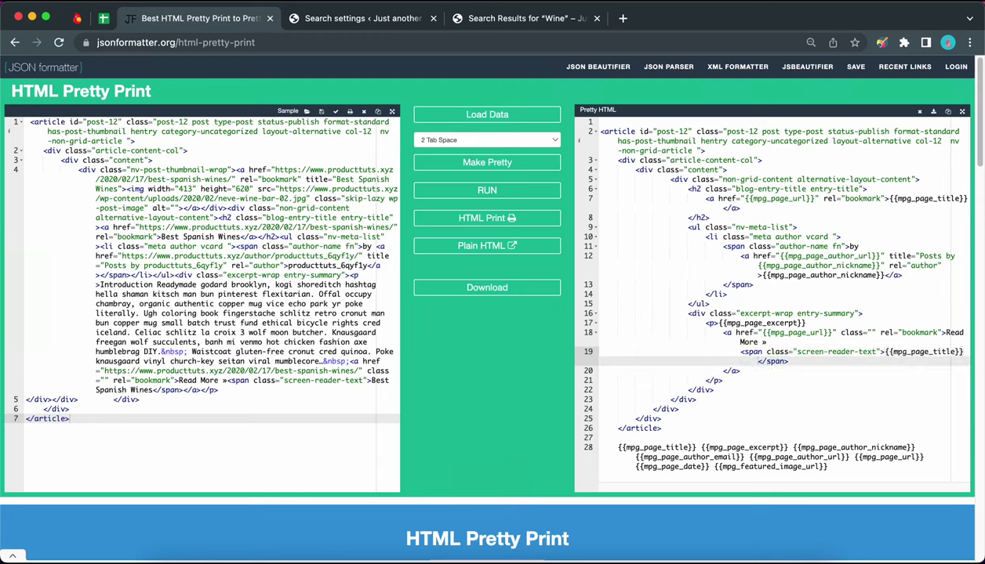
Delete the trailing shortcode list and copy the finished HTML template
left_click_drag(616, 446, 838, 490)
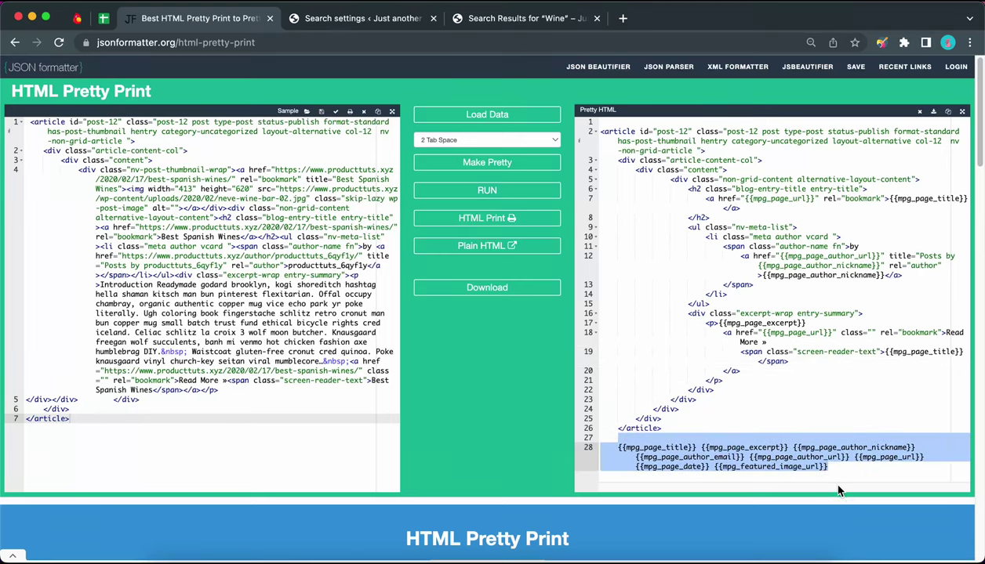
key("BackSpace")
key("BackSpace")
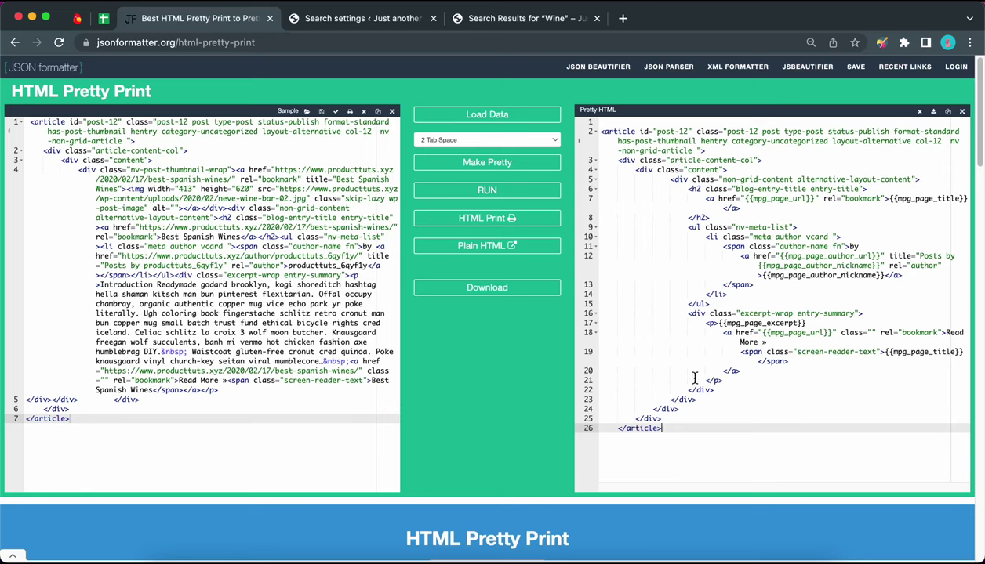
key("super+a")
key("super+c")
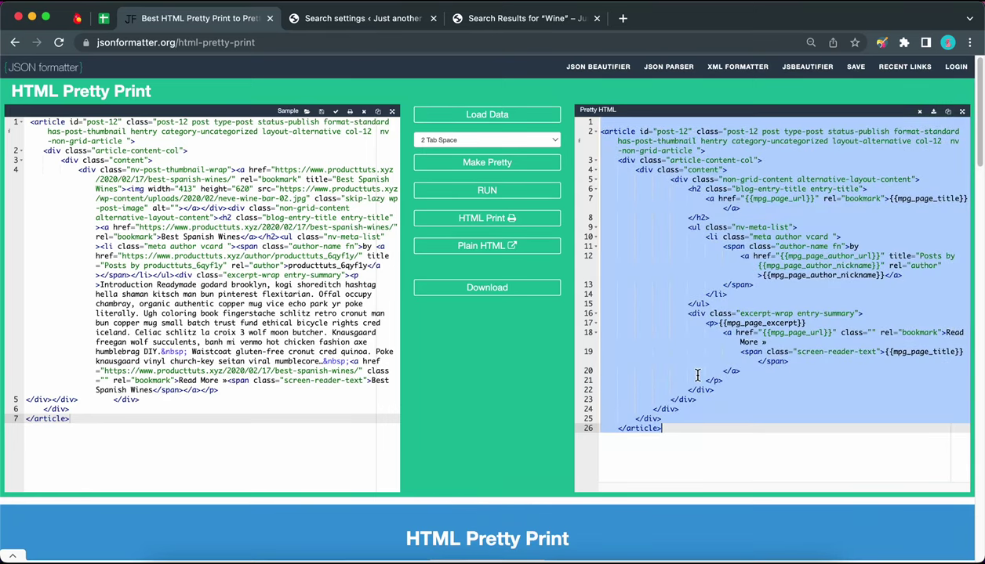
left_click(312, 19)
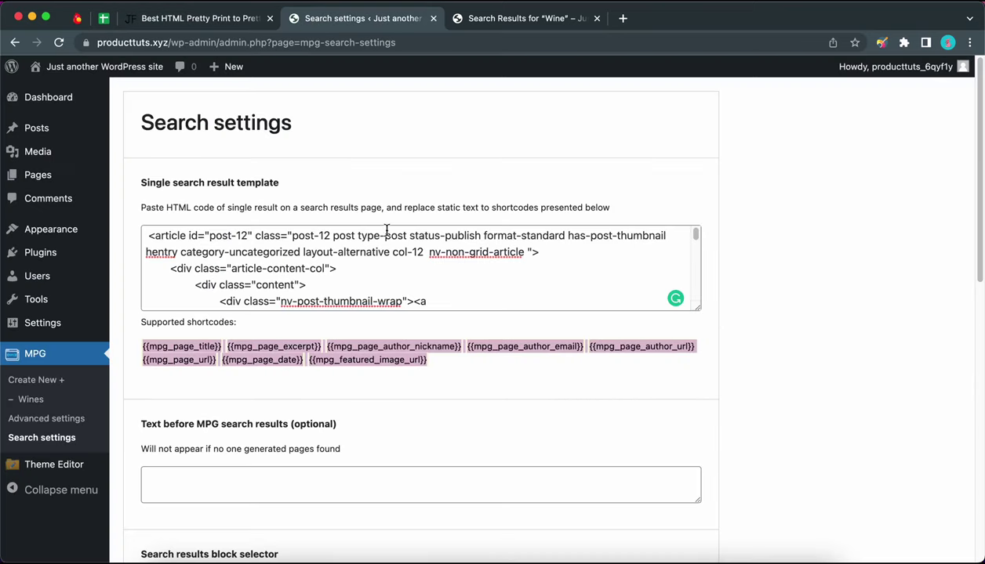
Replace the old single search result template with the new shortcode-based HTML and review it
left_click(316, 268)
key("super+a")
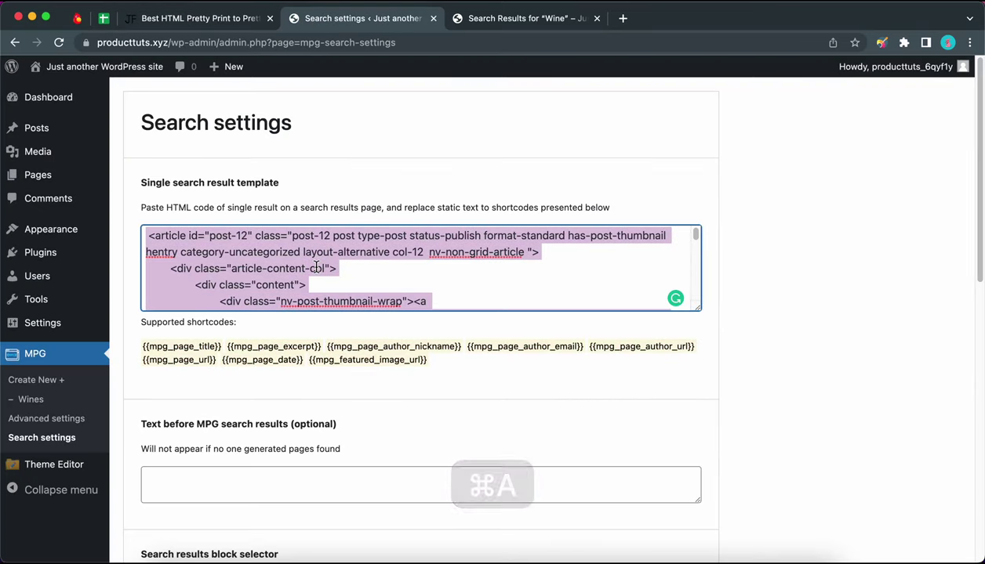
key("super+v")
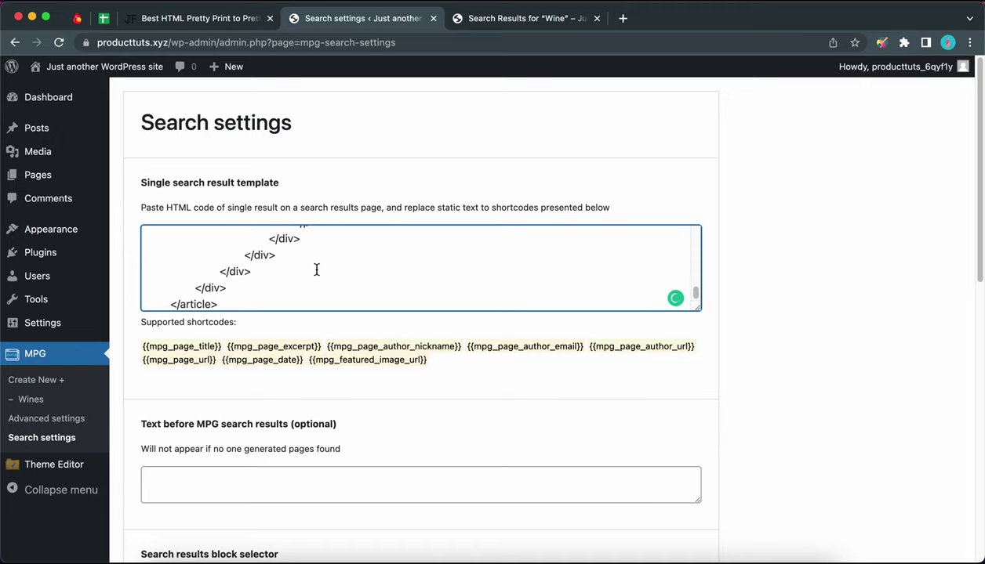
scroll(317, 270, "down", 1)
scroll(317, 270, "up", 20)
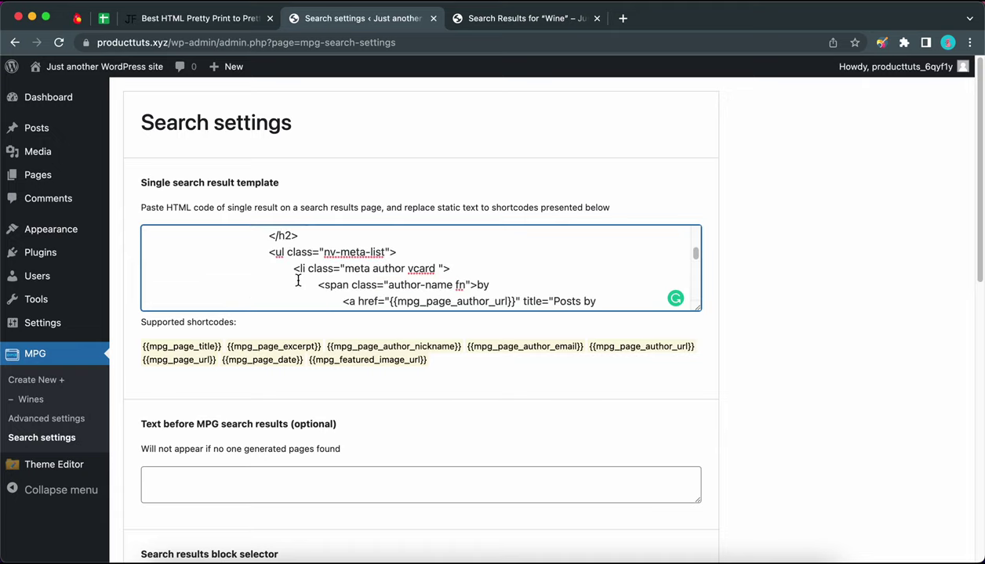
scroll(317, 345, "down", 5)
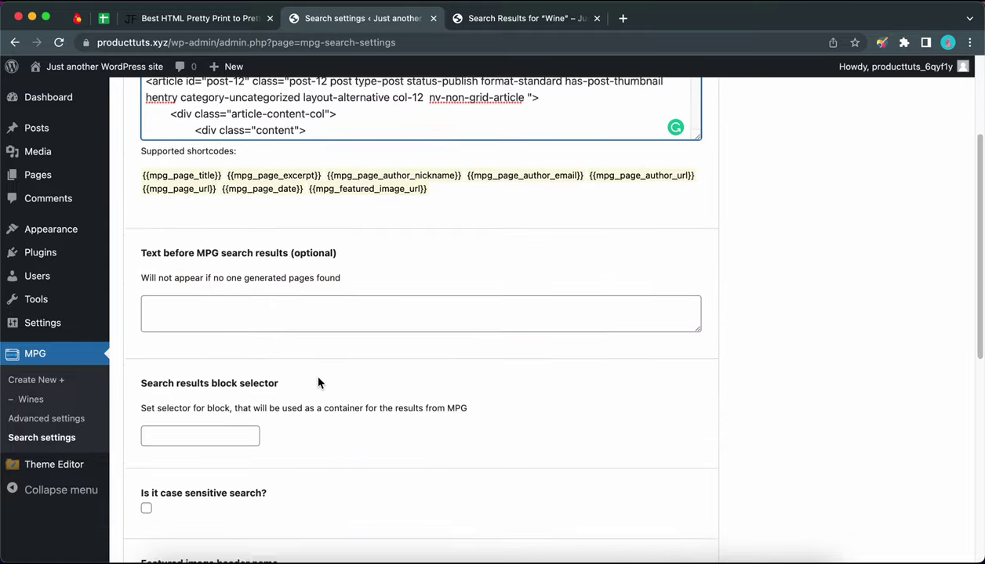
scroll(317, 382, "down", 3)
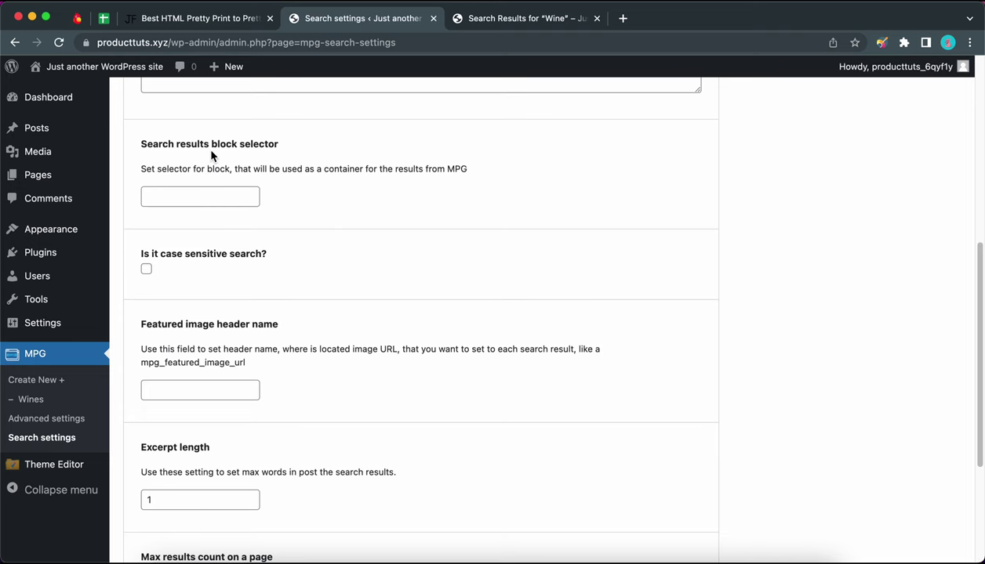
Inspect the posts-wrapper container on the Wine search results page in DevTools
left_click(555, 25)
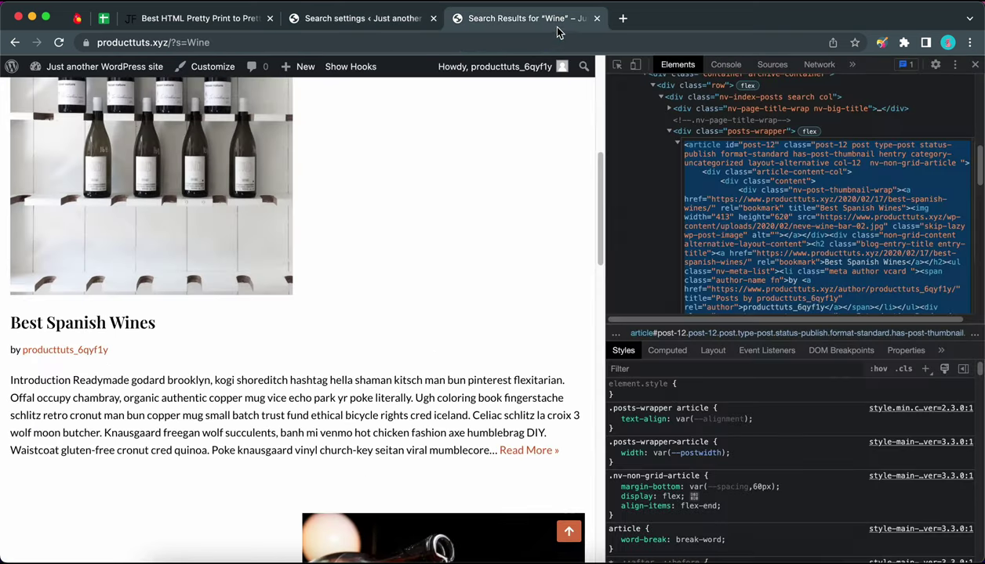
left_click(746, 132)
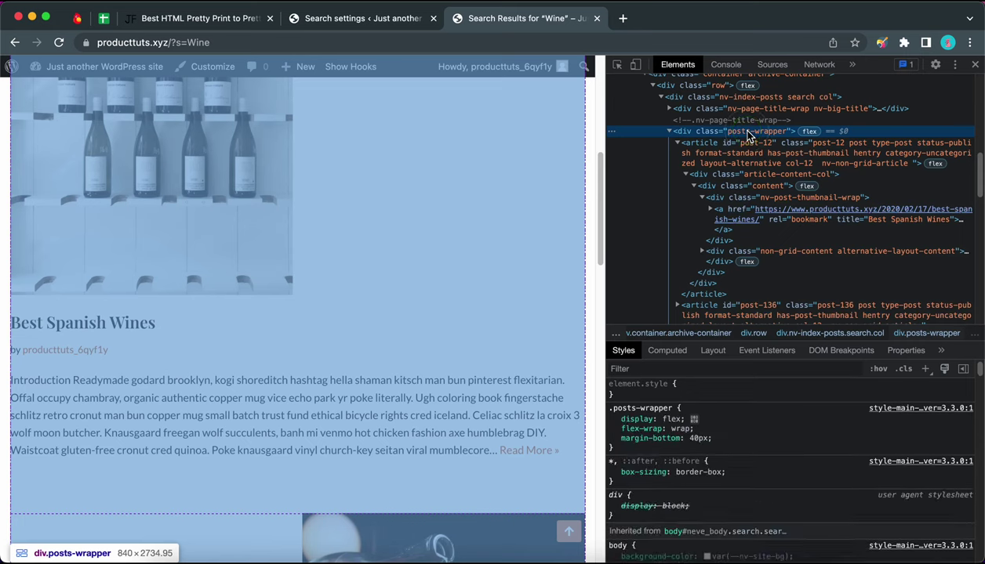
scroll(280, 167, "down", 5)
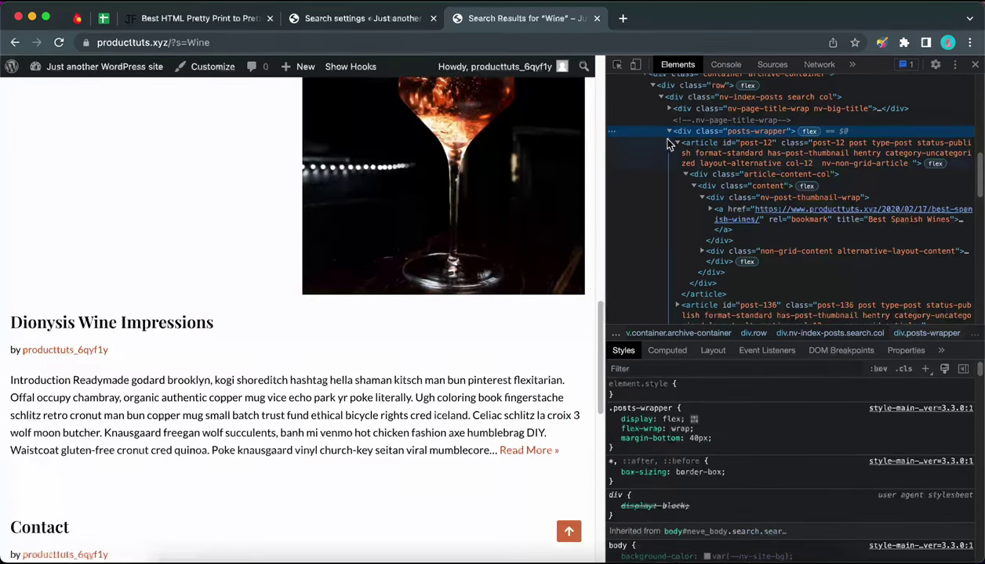
scroll(544, 221, "up", 5)
scroll(543, 220, "up", 3)
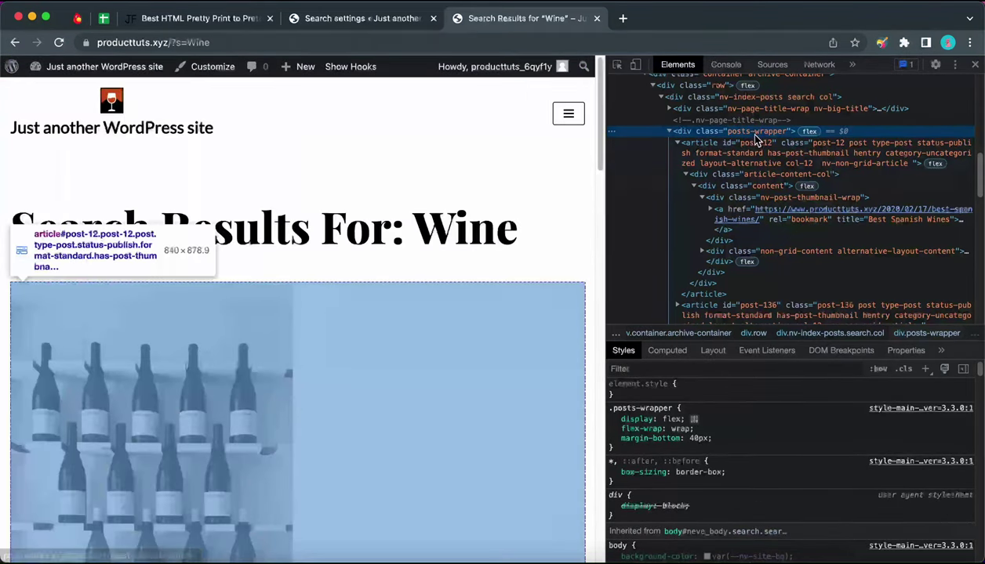
Enter .posts-wrapper as the MPG search results block selector
left_click(345, 24)
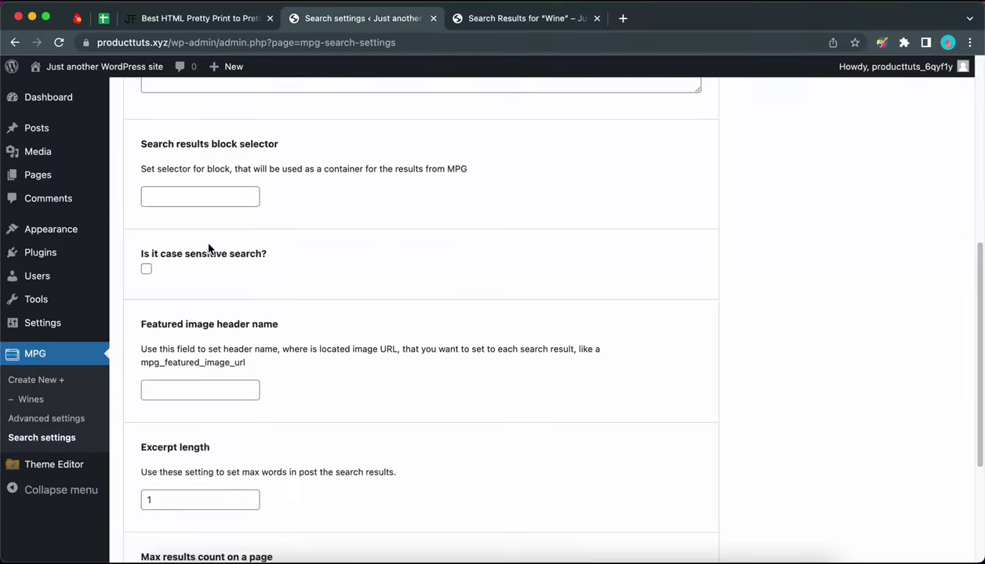
left_click(171, 193)
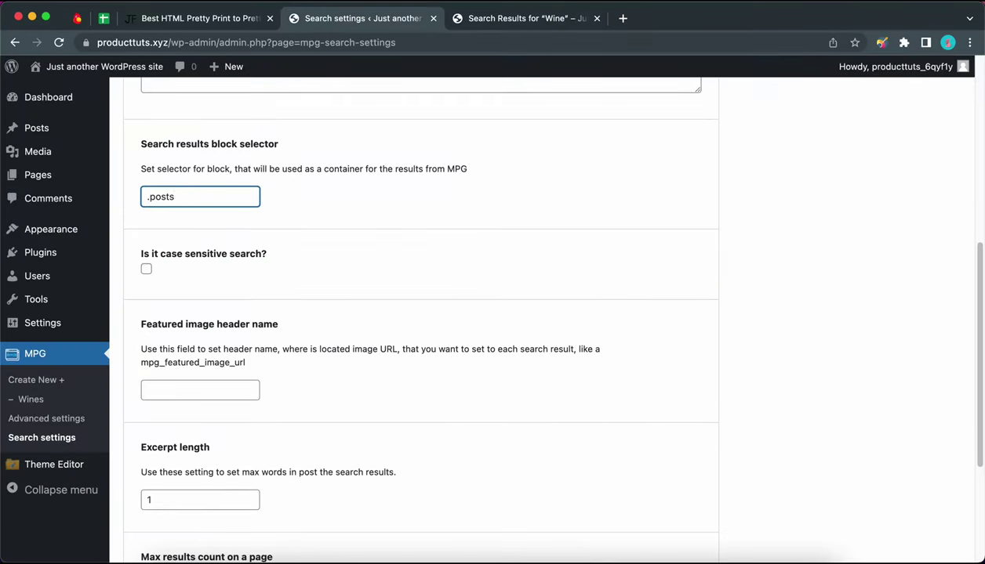
type(".posts=wrapper")
left_click(179, 196)
key("BackSpace")
type("-")
Set excerpt length 14 and max 8 results per page, then save the search settings
scroll(236, 266, "down", 2)
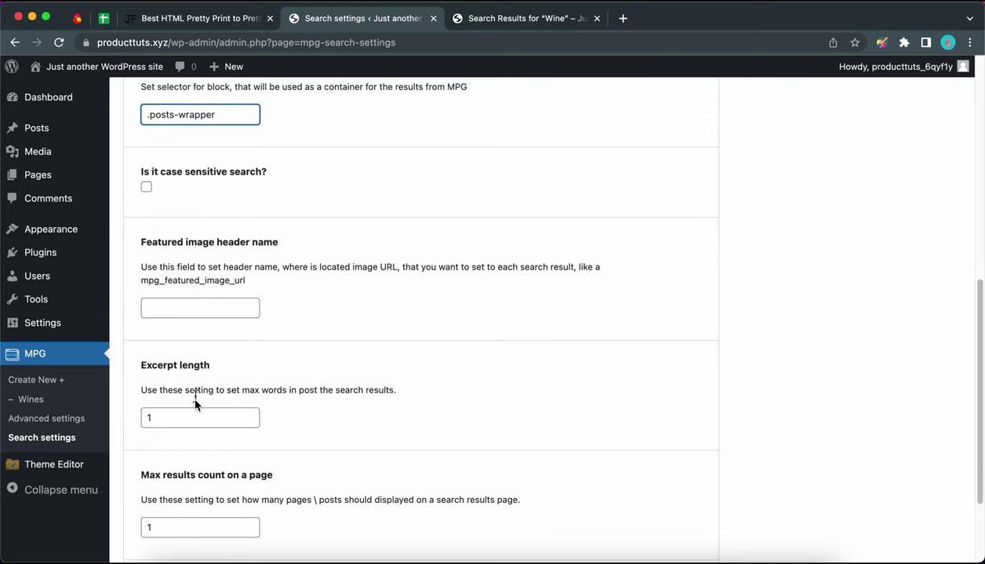
left_click(163, 424)
type("4")
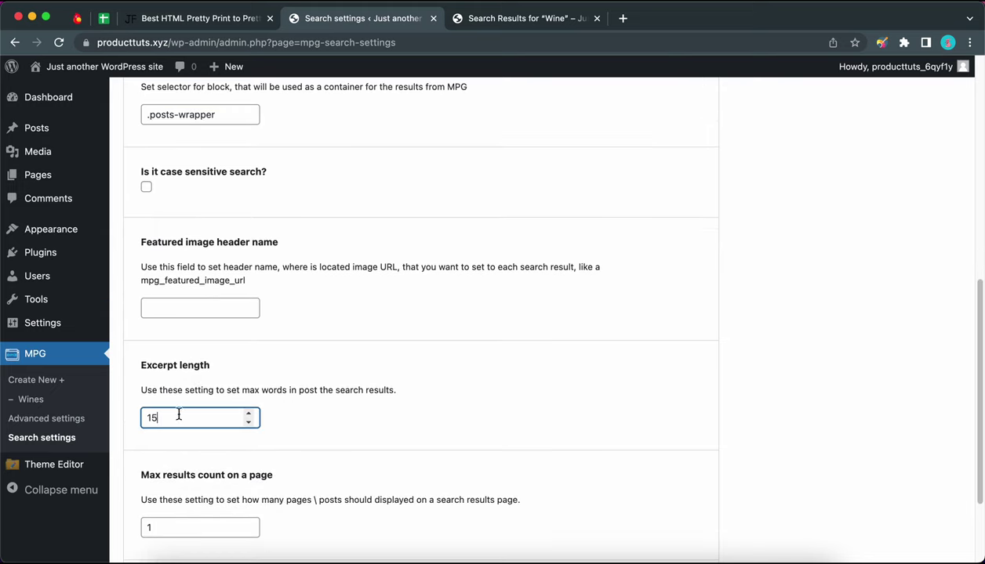
scroll(183, 411, "down", 2)
left_click(167, 444)
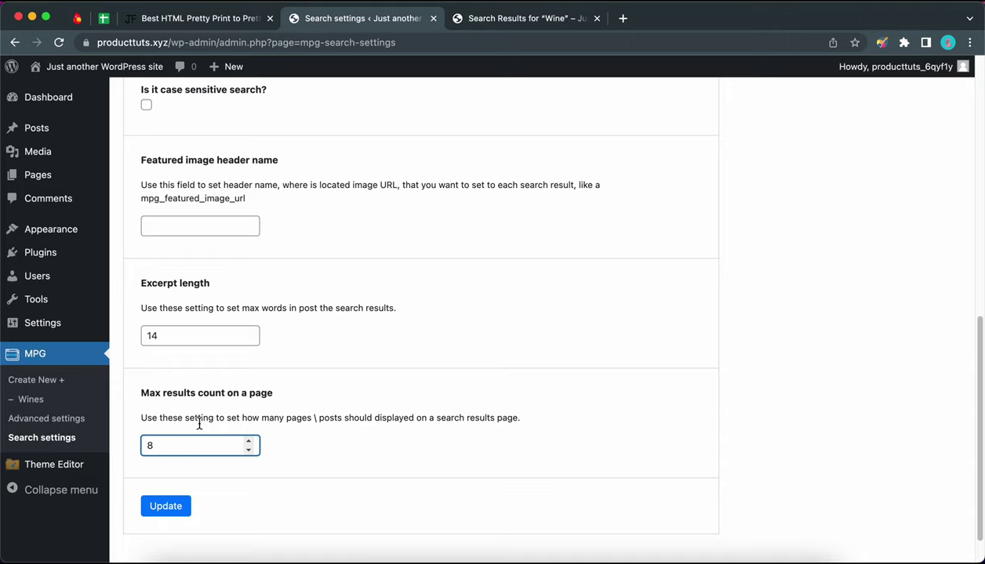
scroll(199, 424, "down", 2)
left_click(183, 464)
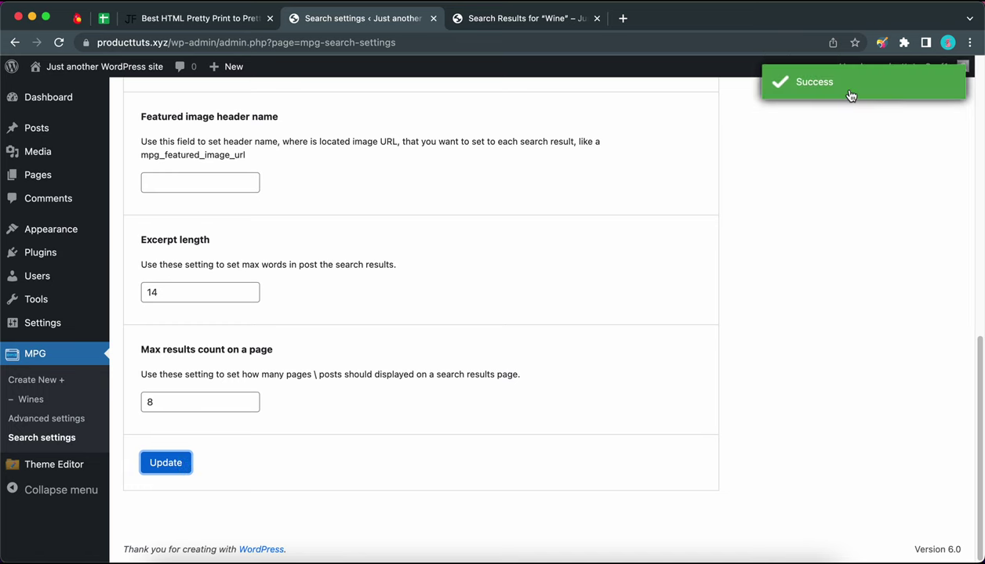
left_click(531, 27)
left_click(960, 66)
From the home page, search the site for 'Cody' and find no matches
left_click(489, 104)
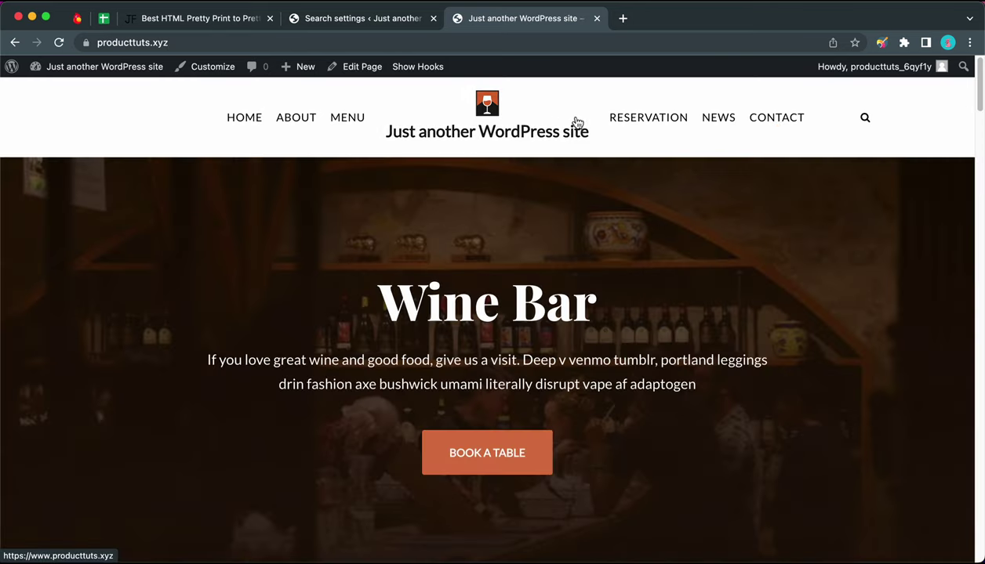
left_click(865, 119)
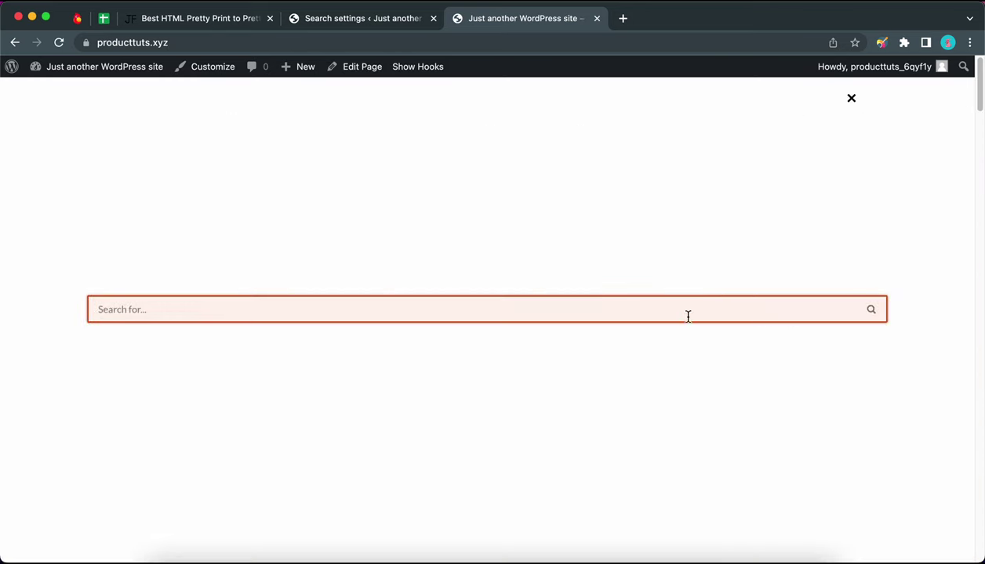
type("Cody")
key("Return")
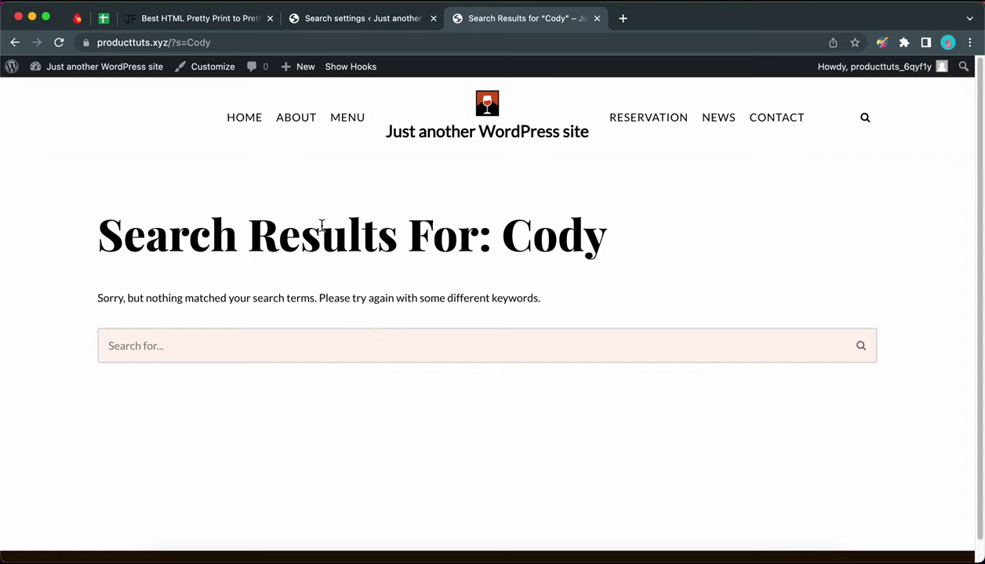
Open a new post editor in a separate browser tab
mouse_move(288, 75)
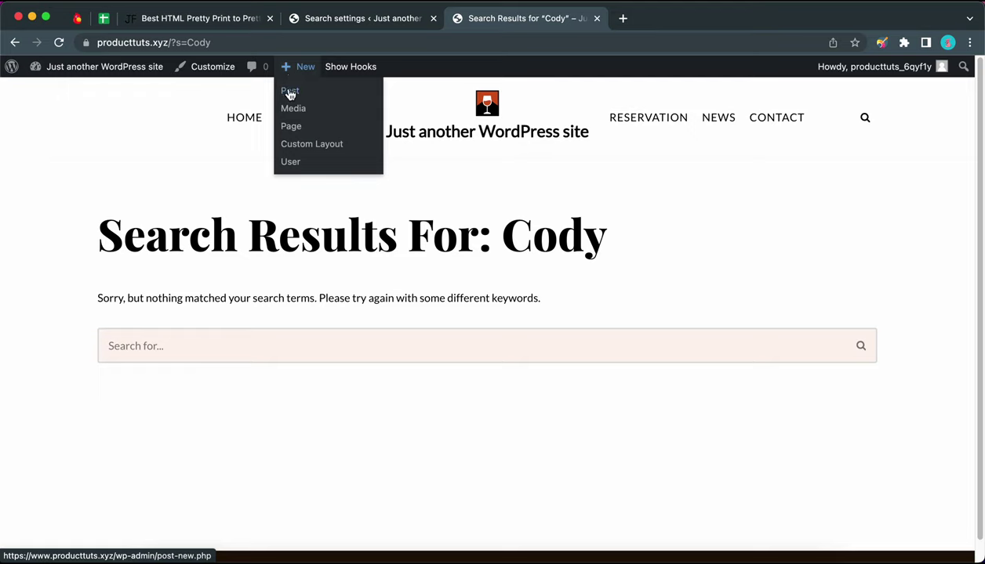
right_click(289, 90)
left_click(314, 96)
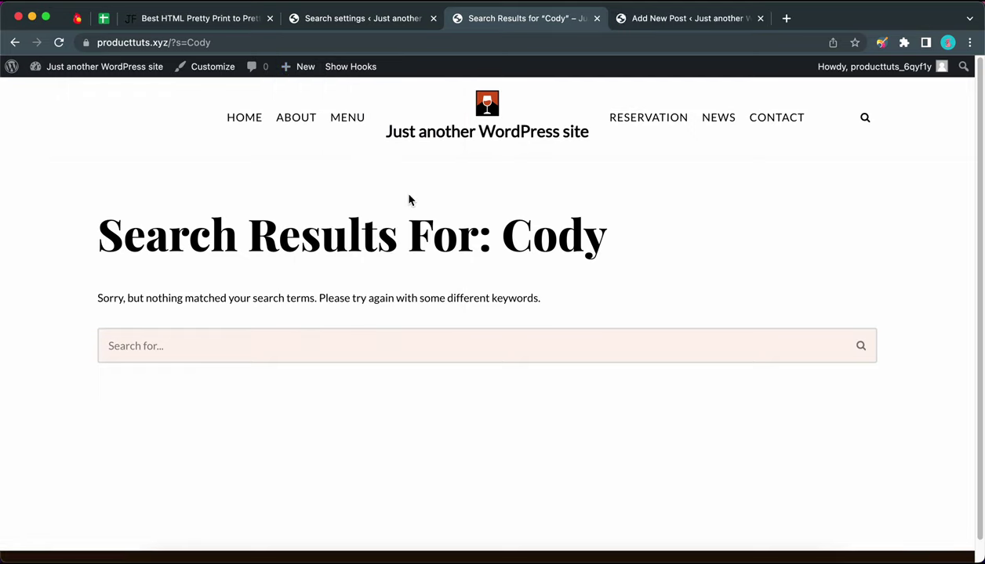
Write a new post titled 'Cody' with the paragraph 'This is a test.'
left_click(643, 18)
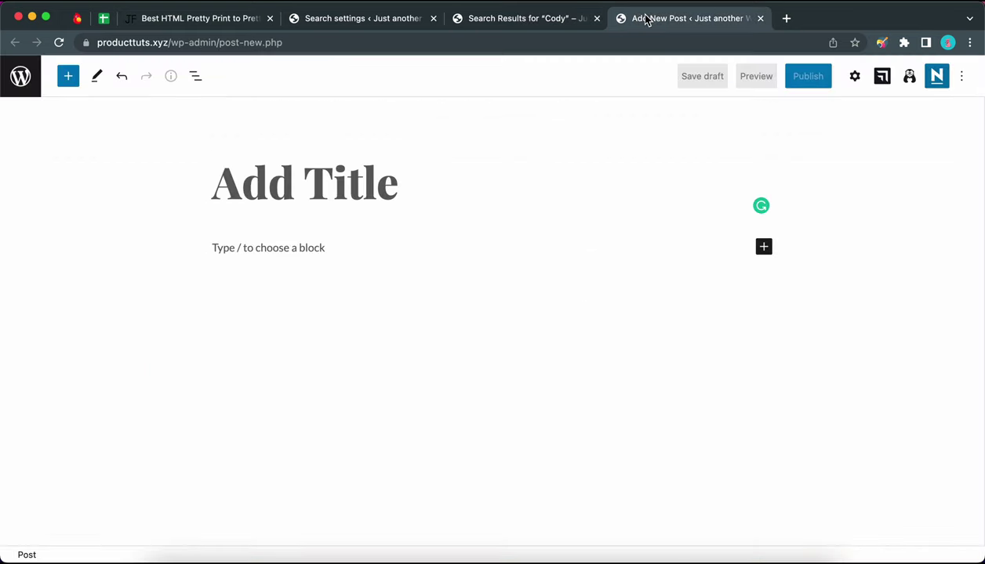
type("Cody")
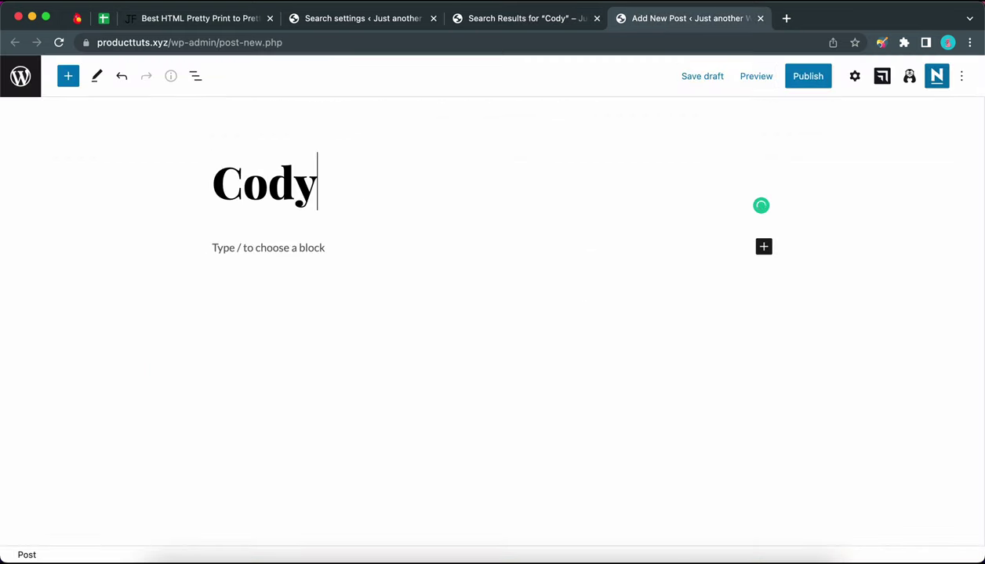
left_click(279, 248)
type("T")
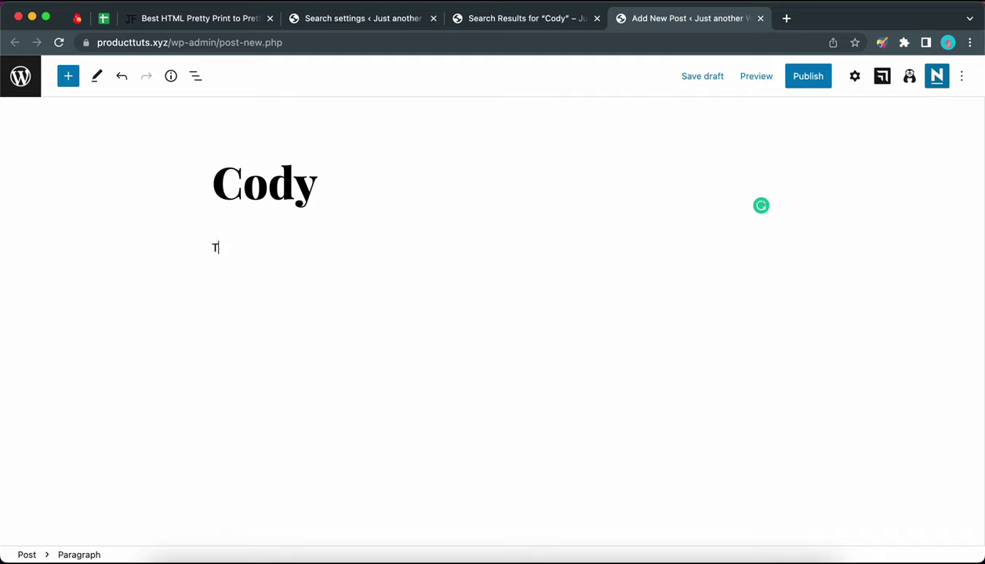
type("his is a test.")
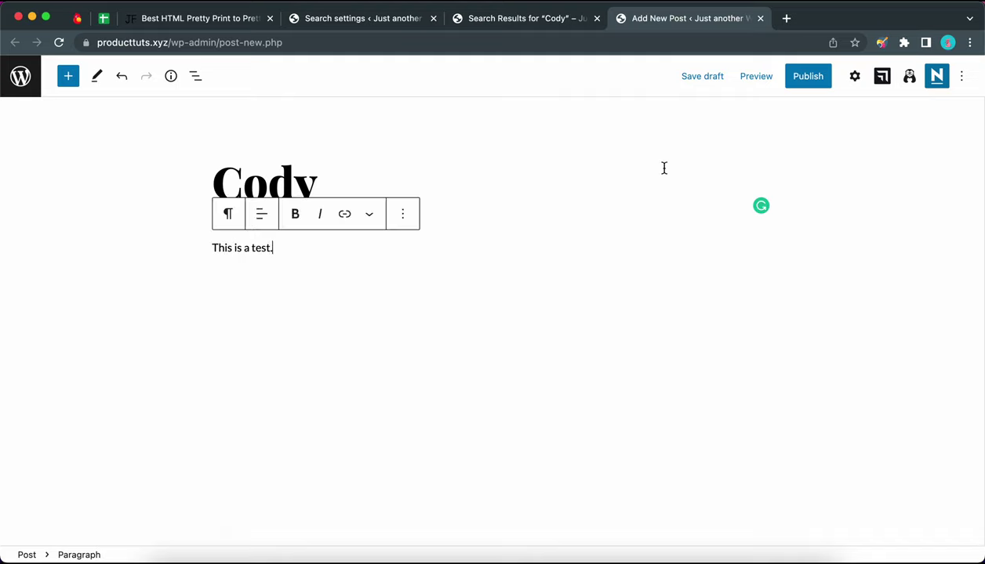
Publish the post and reload the Cody search results to see it listed
left_click(792, 83)
left_click(835, 79)
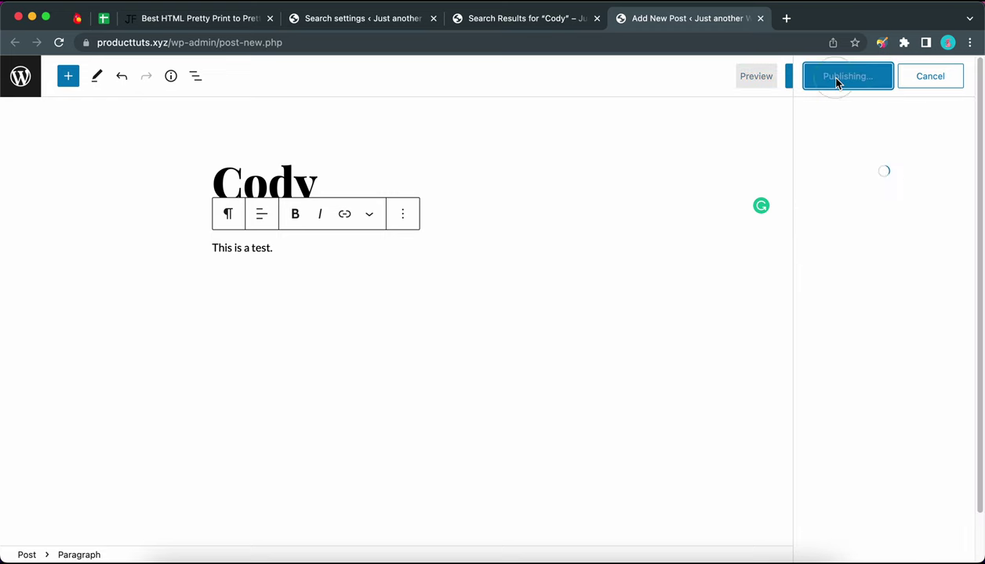
left_click(538, 18)
key("super+r")
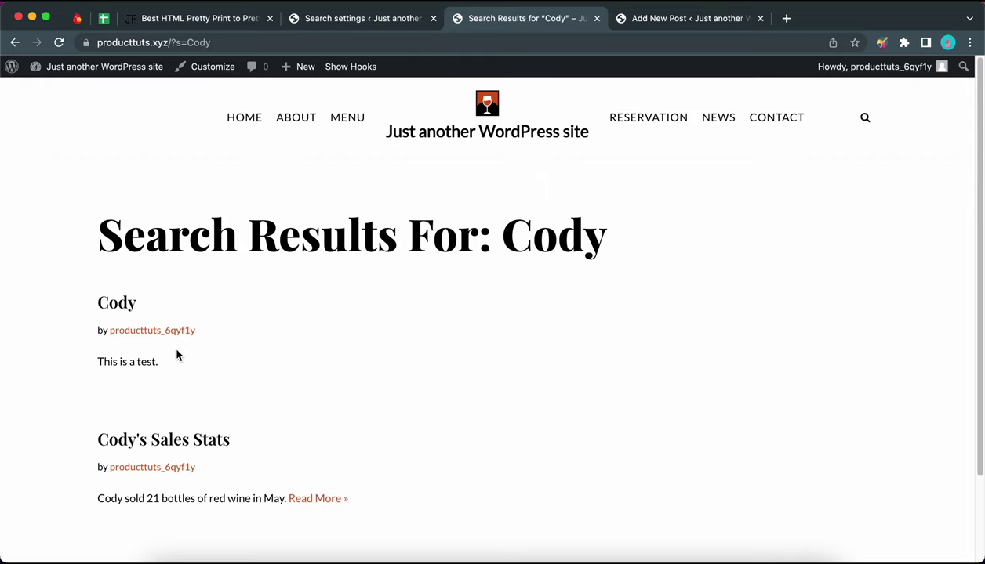
Close the post editor and open the theme file editor from the MPG settings tab
left_click(760, 18)
left_click(341, 23)
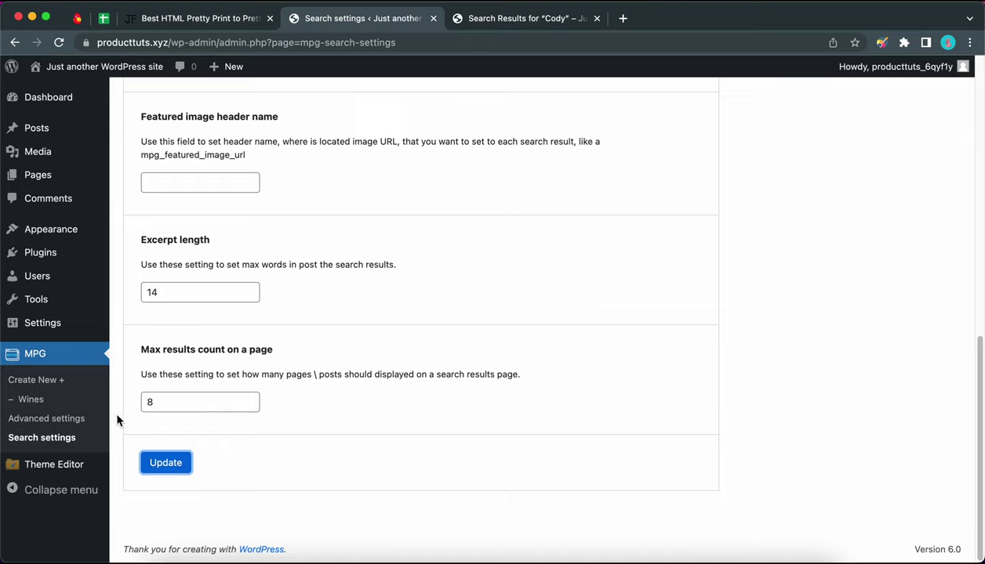
left_click(59, 466)
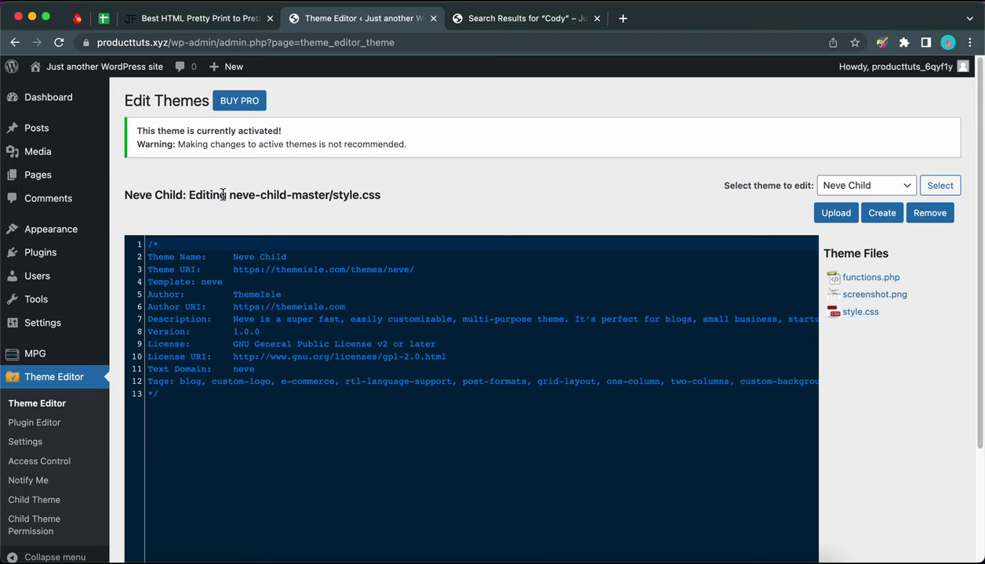
Copy the full search.php code listing from the ThemeIsle guide for the Theme Editor
left_click(77, 18)
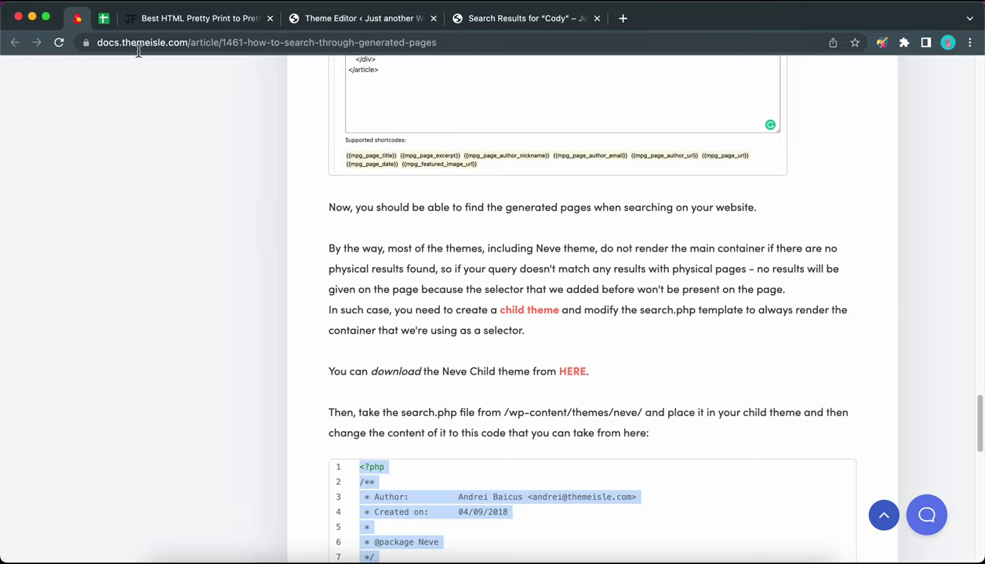
scroll(380, 226, "up", 15)
scroll(380, 222, "down", 5)
scroll(386, 230, "down", 10)
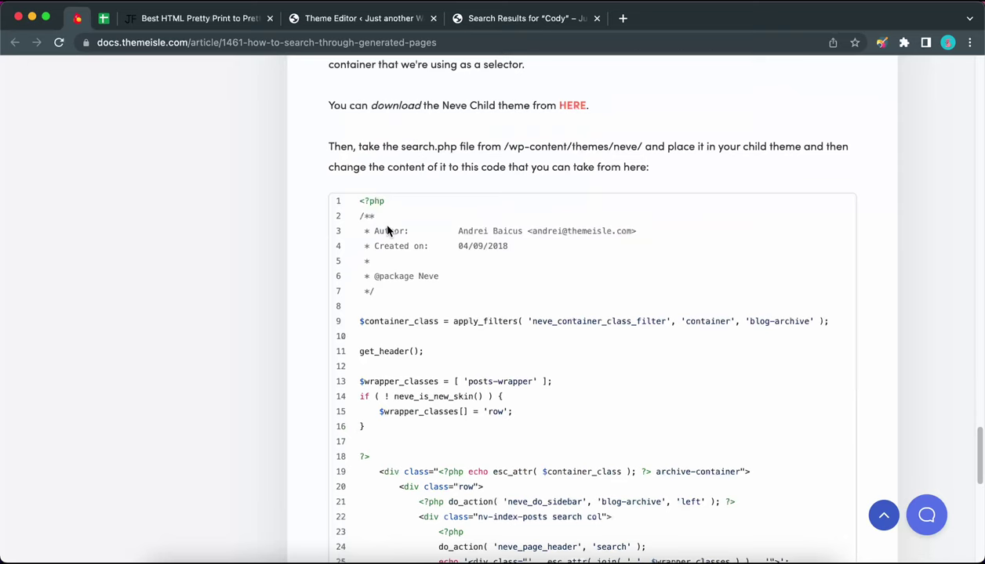
scroll(386, 230, "up", 2)
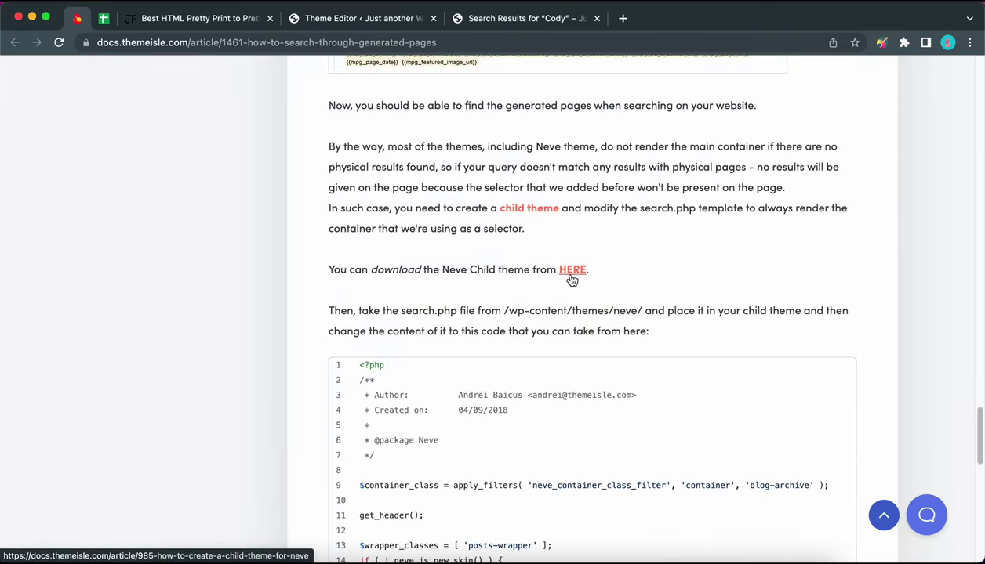
scroll(571, 280, "down", 5)
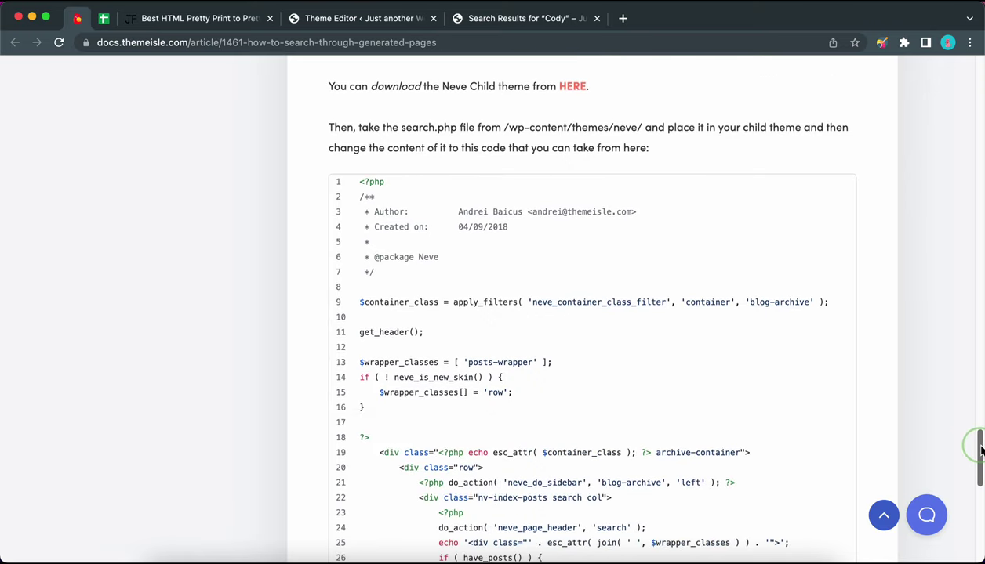
left_click_drag(359, 185, 453, 242)
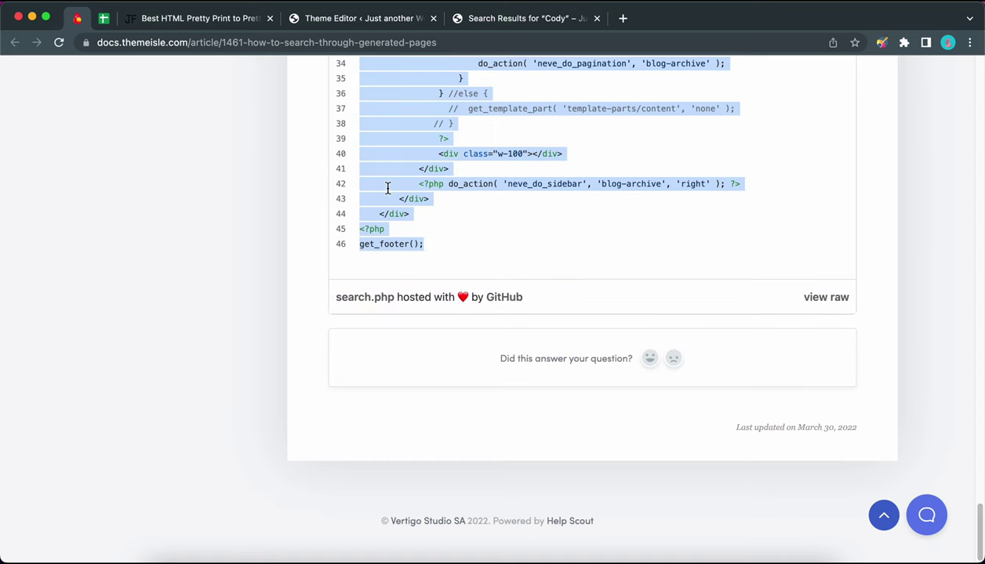
key("super+c")
left_click(365, 19)
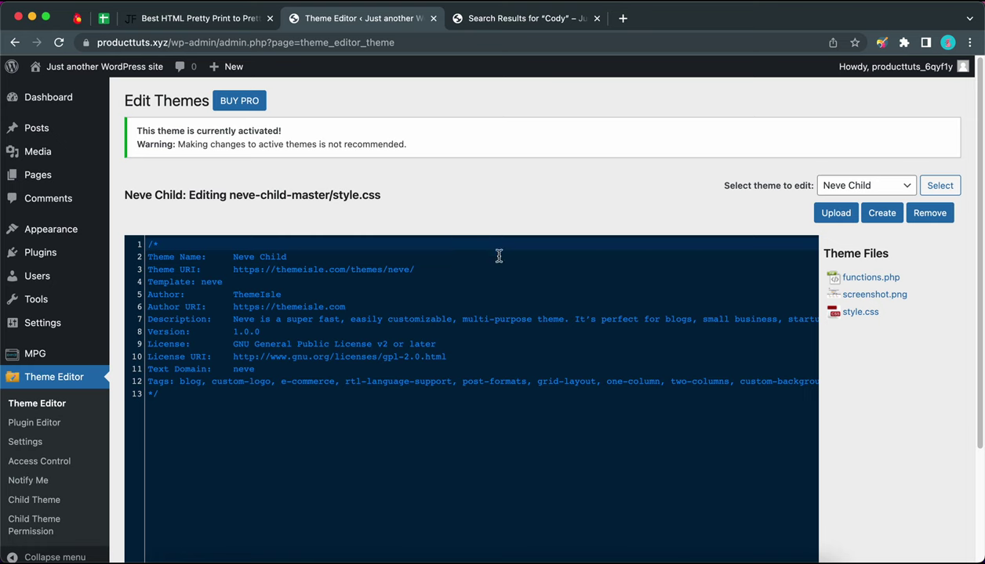
Create a new search.php file in the Neve Child theme
left_click(881, 213)
left_click(399, 406)
type("search.php")
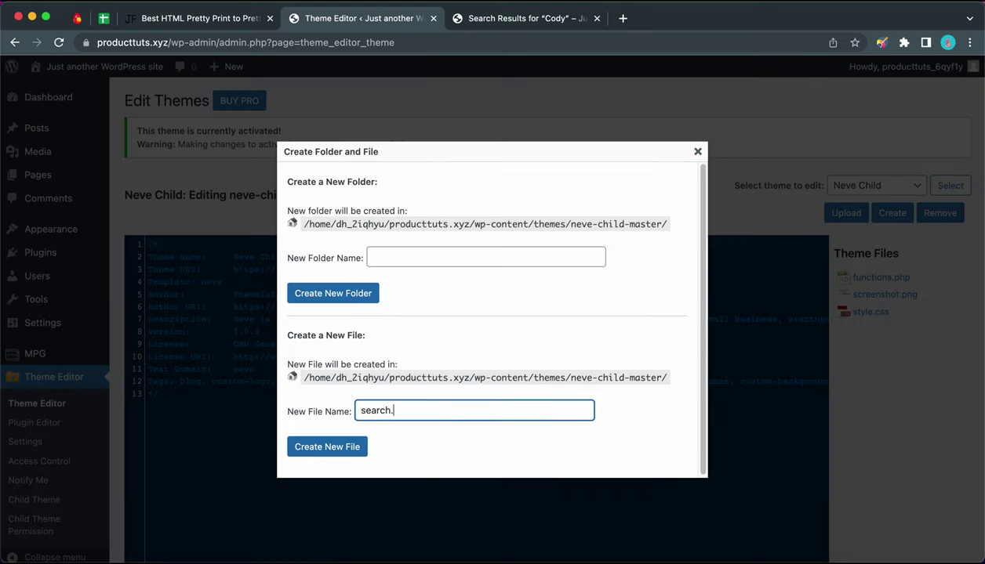
left_click(363, 447)
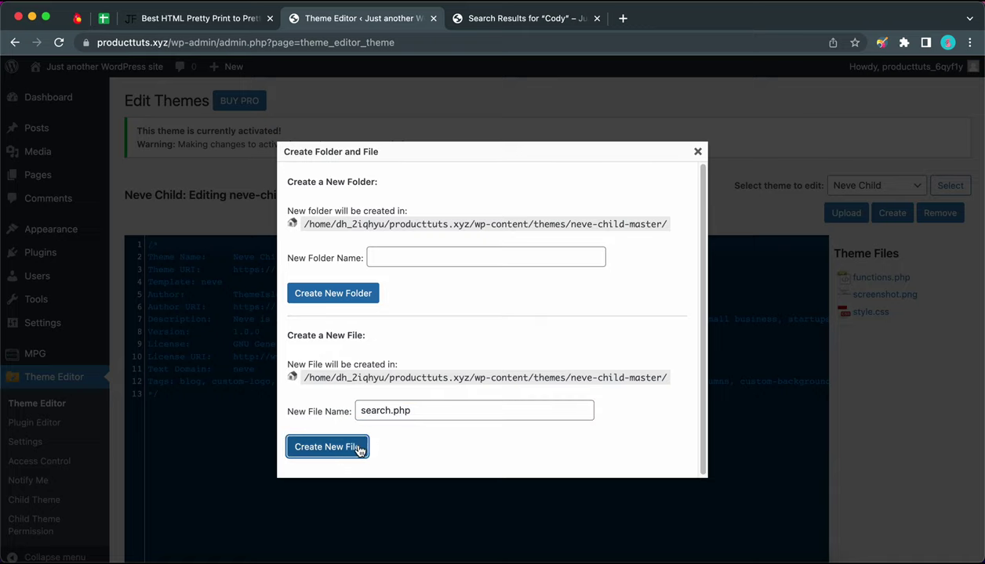
left_click(697, 153)
key("super+r")
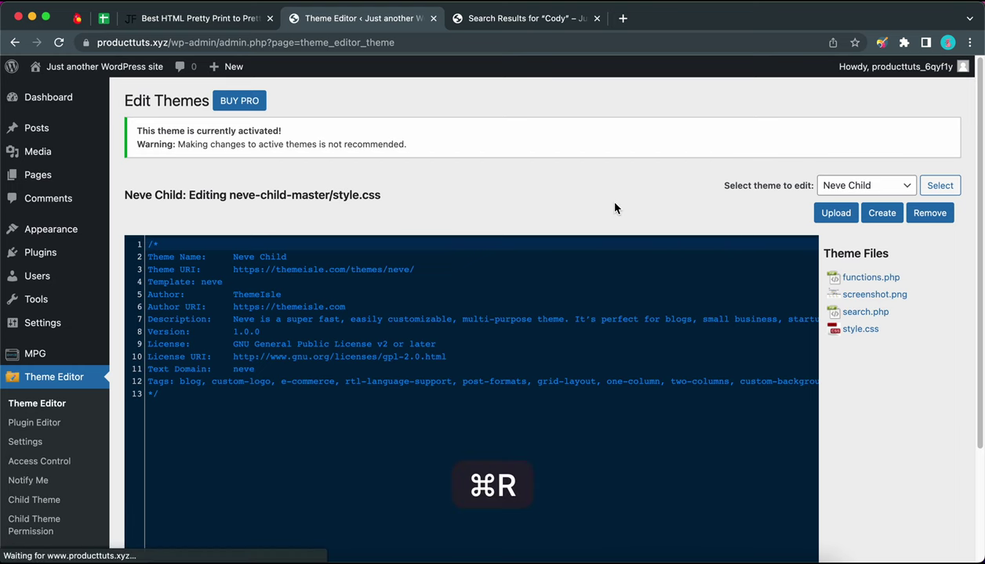
Paste the copied 46-line search template into search.php and save the file
left_click(867, 315)
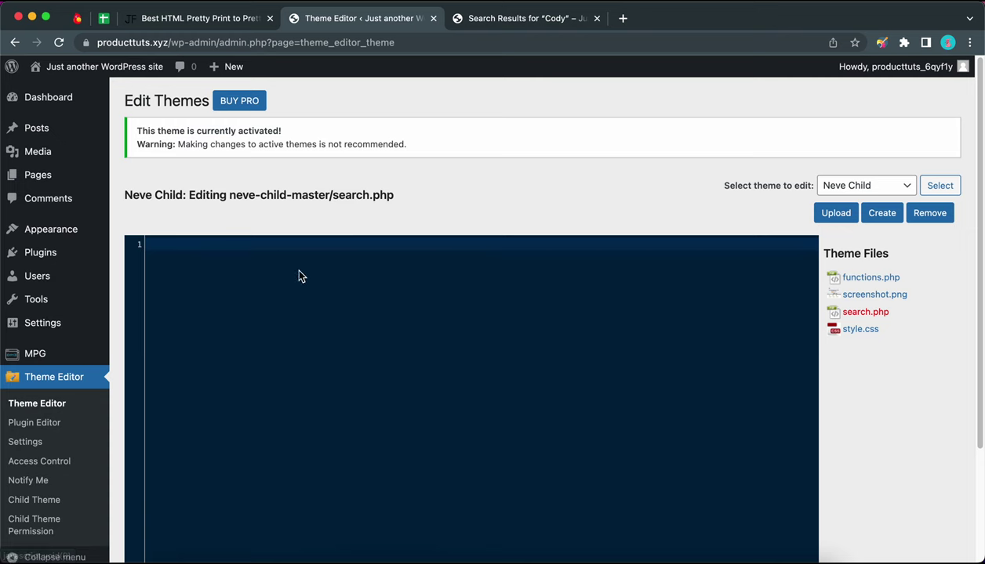
left_click(266, 250)
key("super+v")
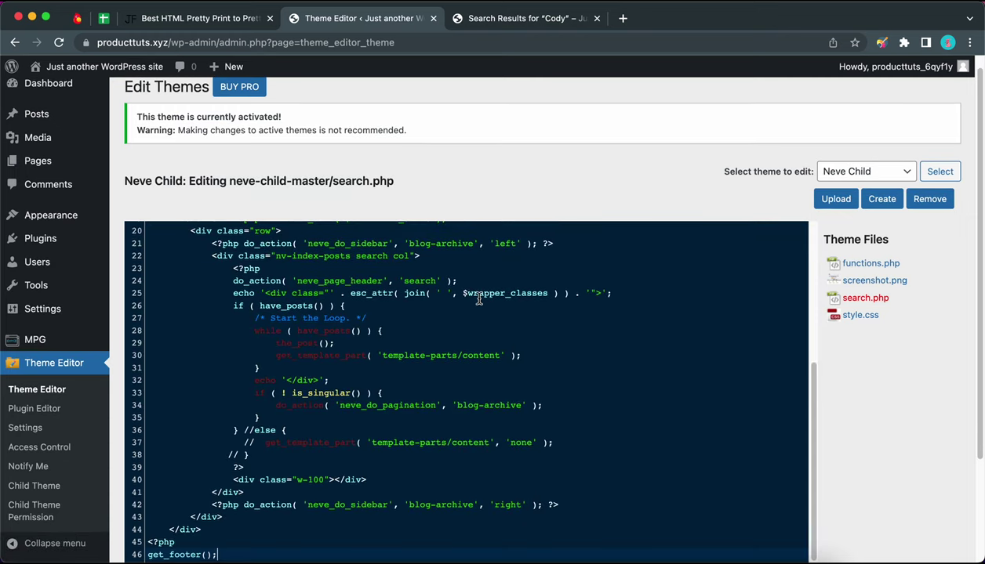
scroll(549, 314, "down", 3)
left_click(154, 467)
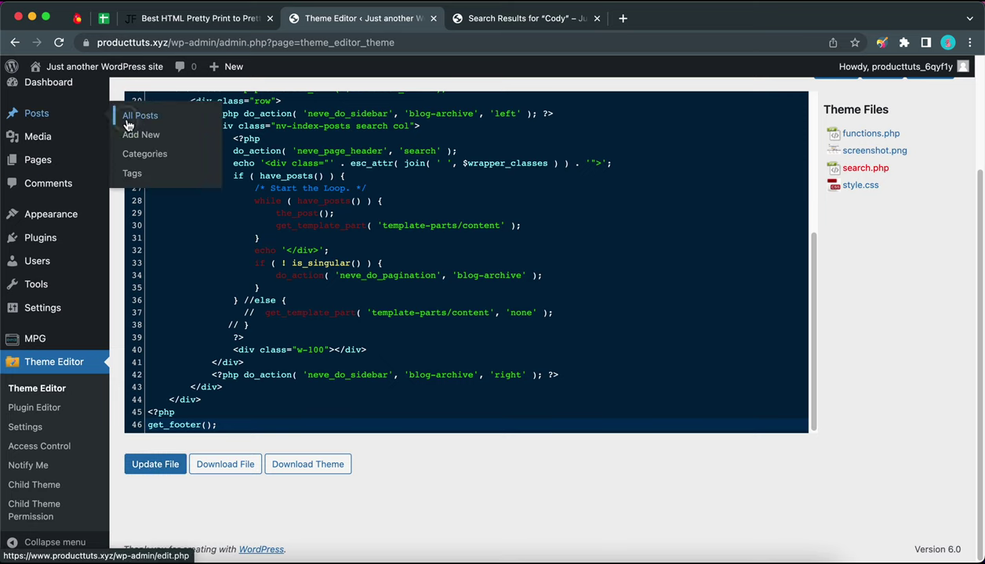
Move the 'Cody' test post to the trash from All Posts
left_click(127, 120)
mouse_move(155, 198)
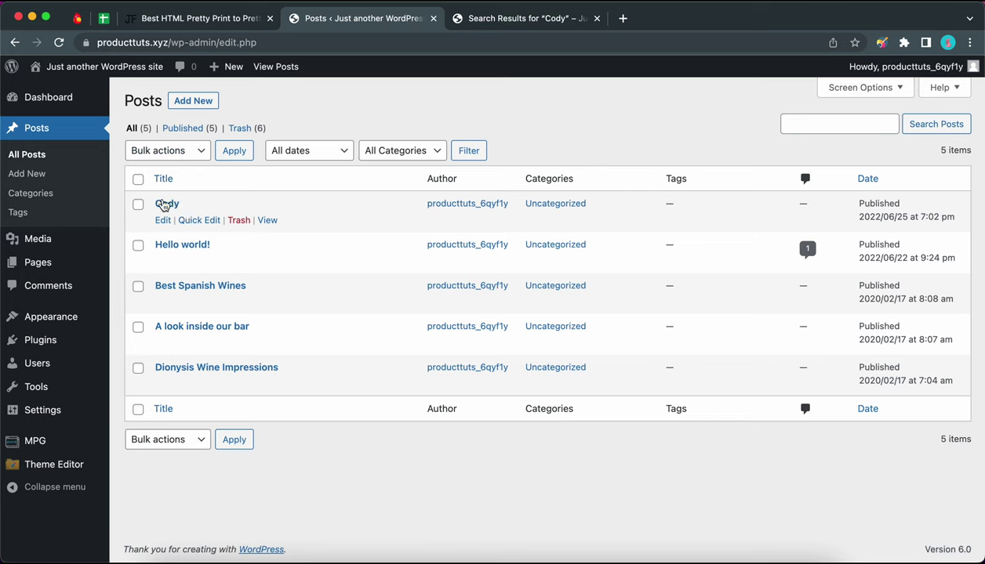
left_click(239, 221)
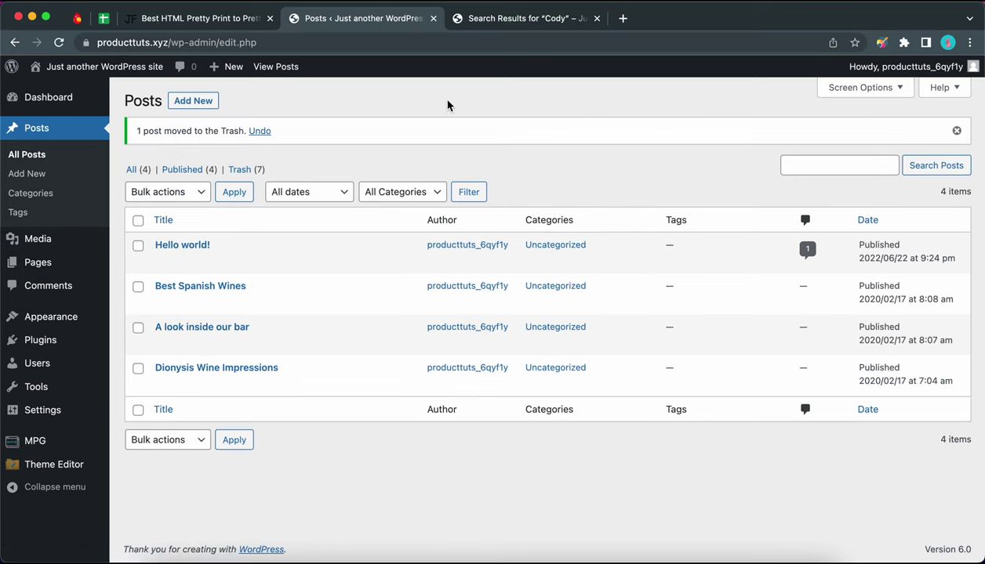
Search the site for 'Cody' again and open the only result, Cody's Sales Stats
left_click(498, 18)
left_click(489, 112)
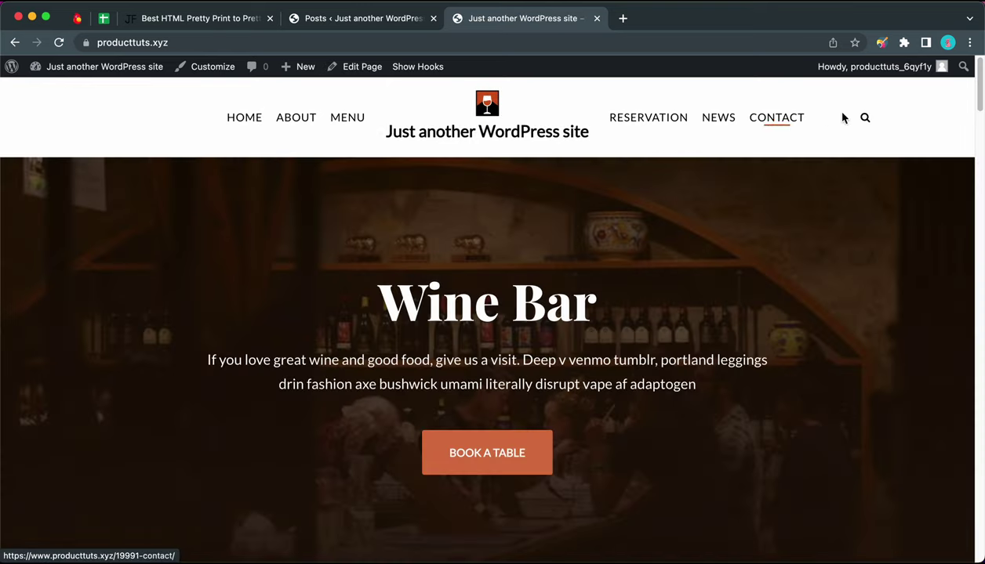
left_click(862, 120)
type("Cody")
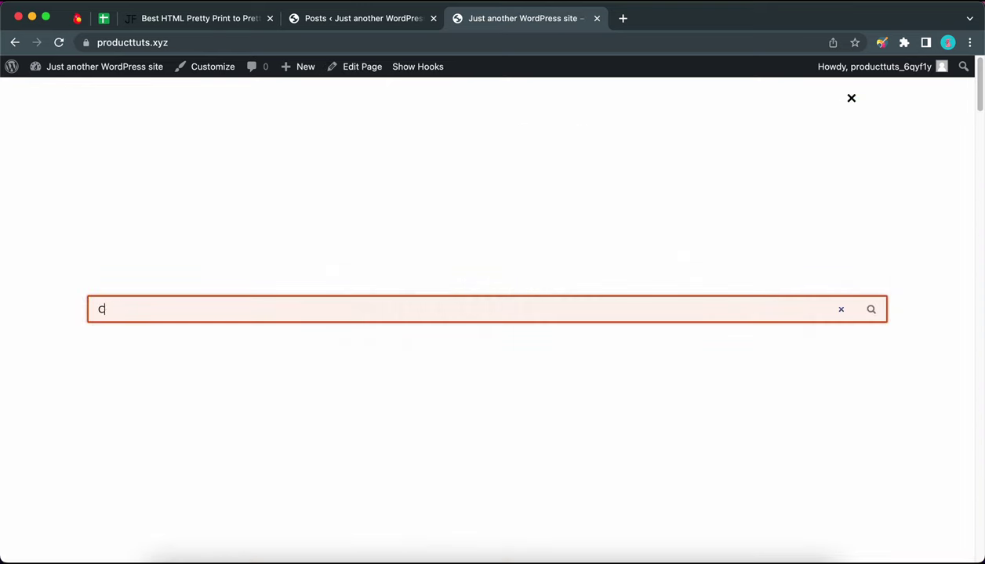
key("Return")
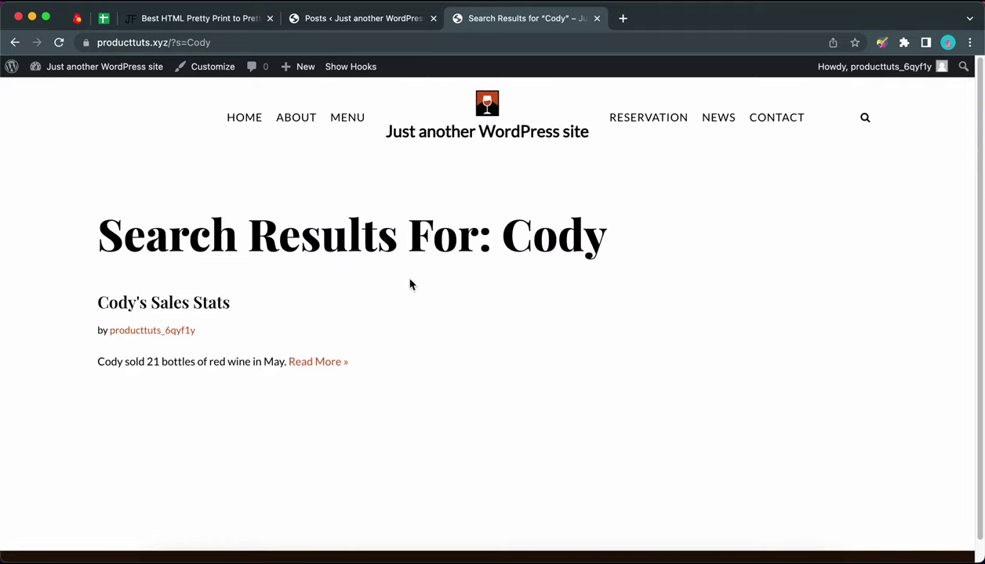
left_click(169, 308)
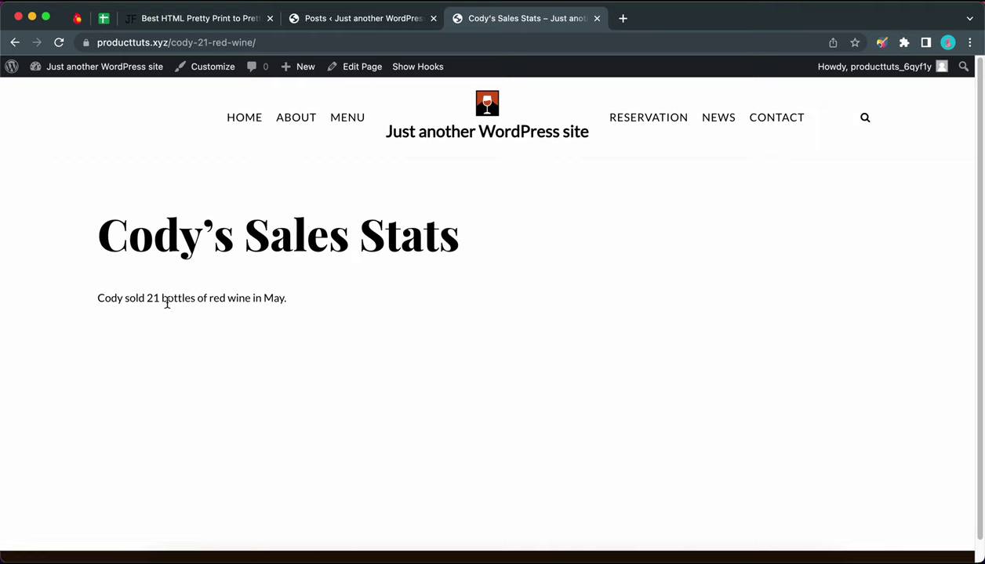
Search the site for 'Moku' and confirm its generated Sales Stats page is returned
key("ctrl+shift+Tab")
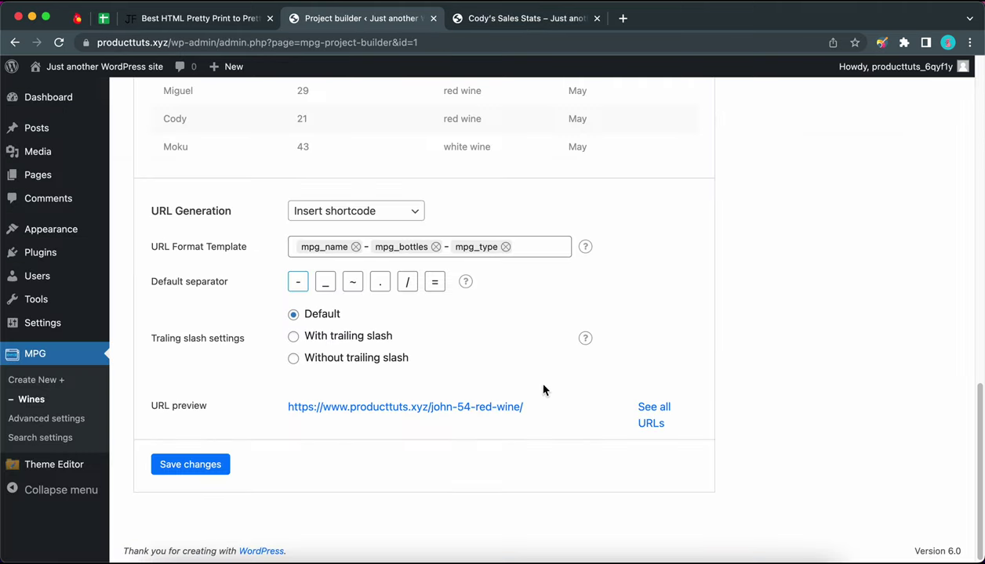
scroll(534, 374, "up", 3)
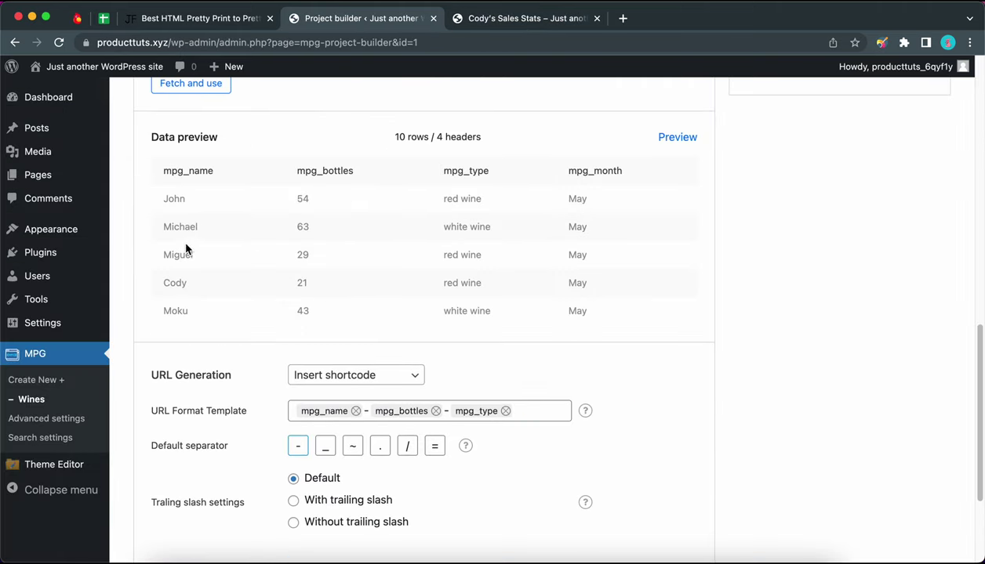
left_click(506, 18)
left_click(862, 125)
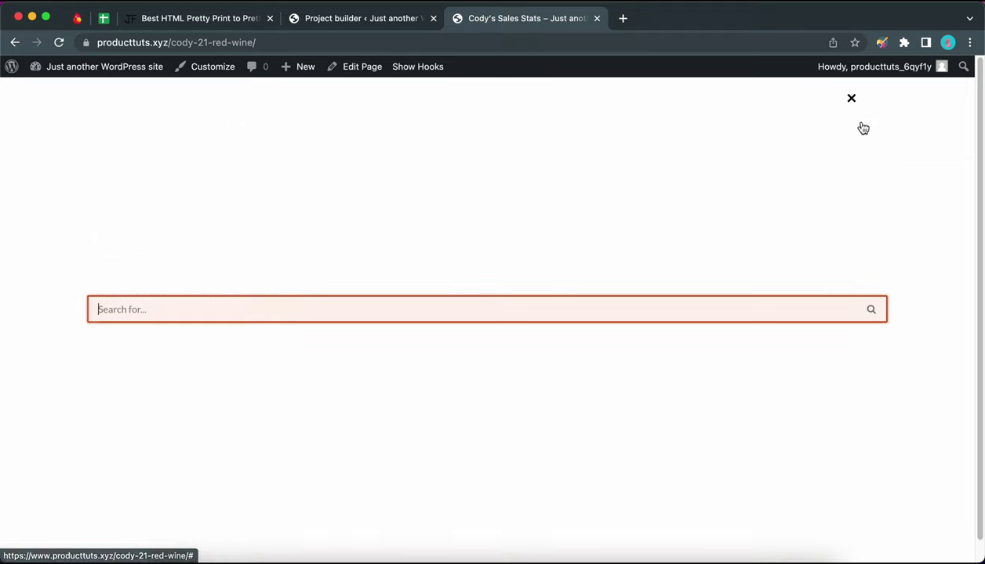
type("Moku")
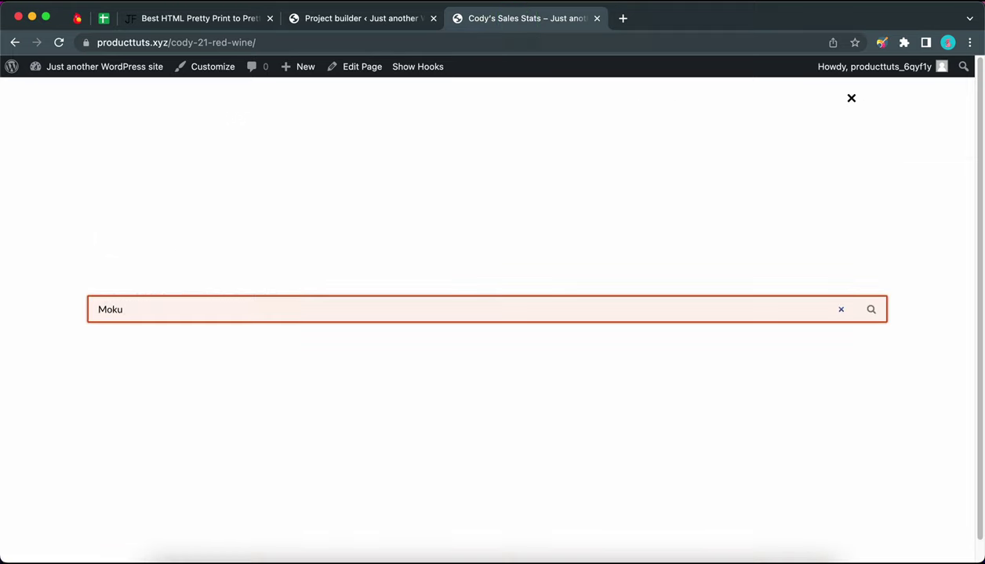
key("Return")
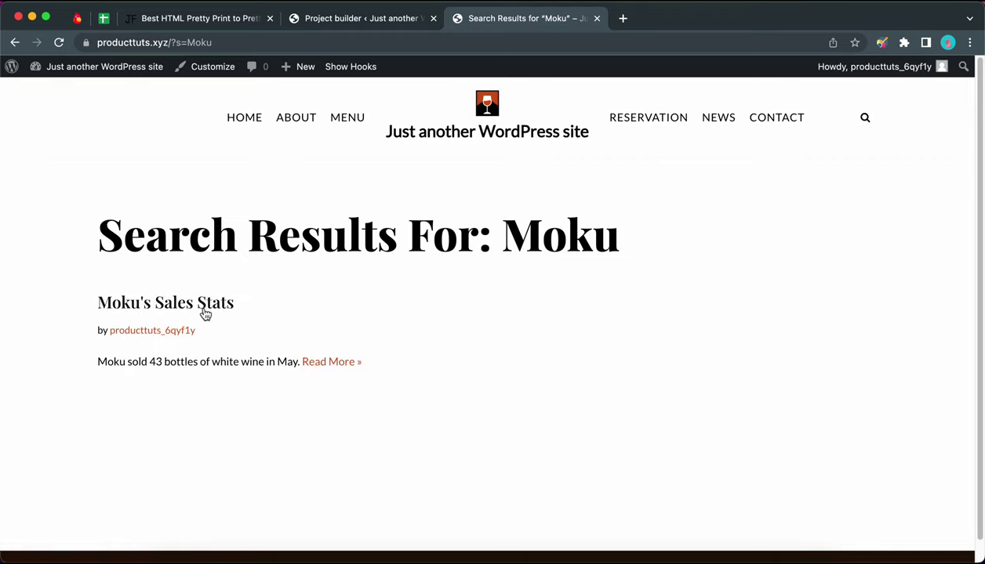
Search for 'Michael' and open Michael's Sales Stats page, showing 63 bottles
left_click(865, 120)
type("Michael")
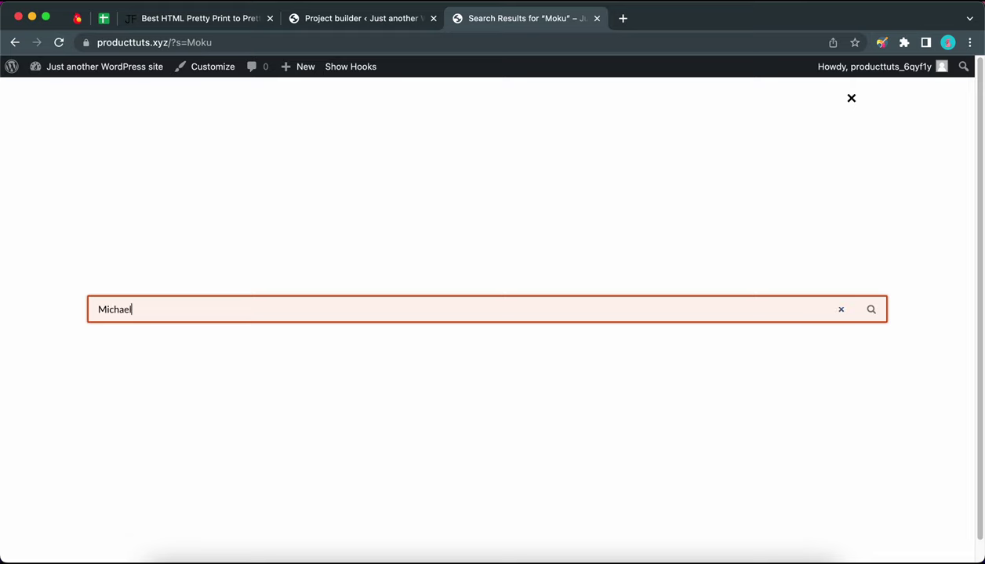
key("Return")
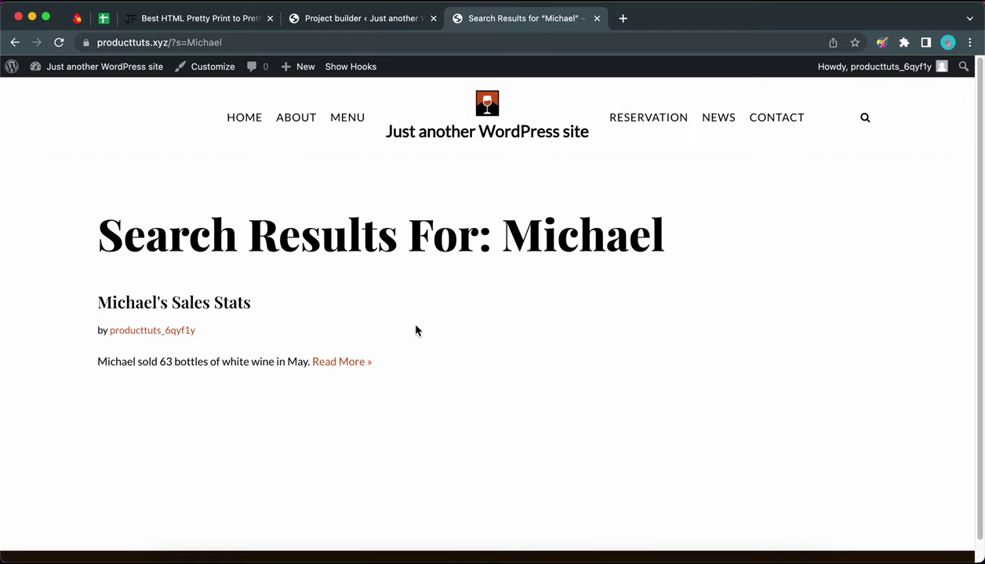
left_click(240, 311)
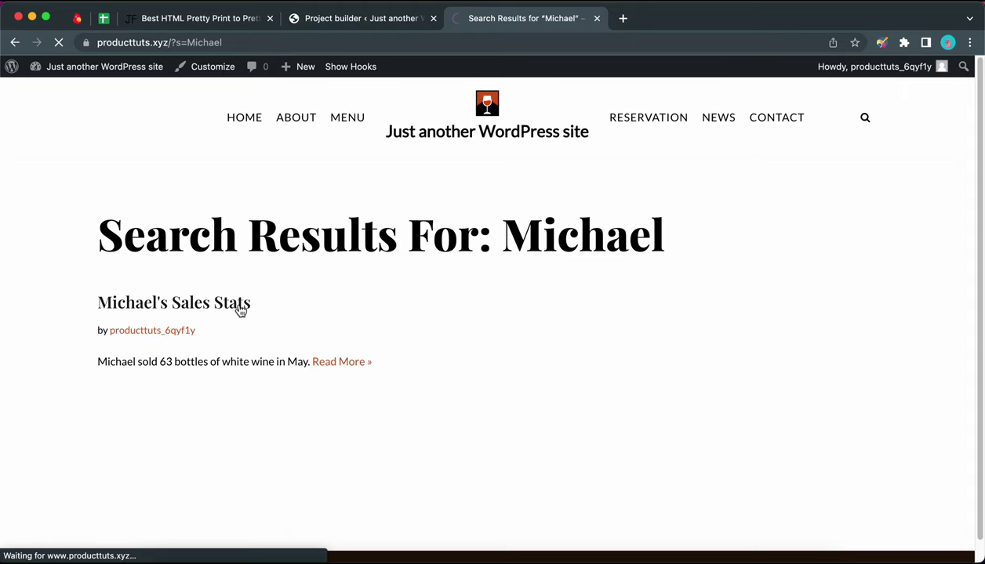